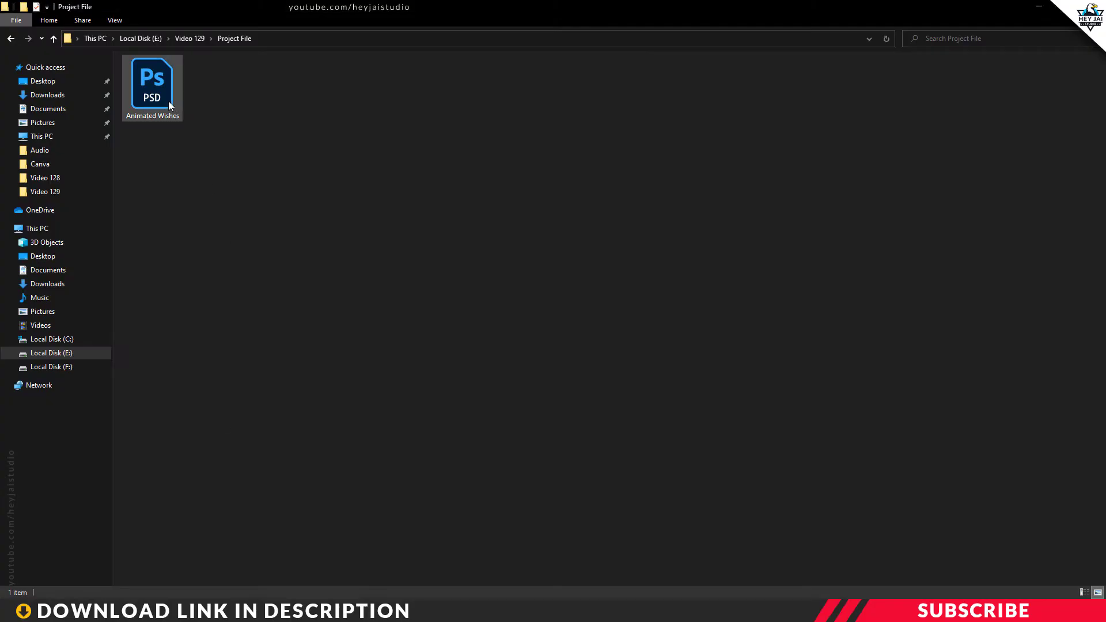
- Open the Animated Wishes.psd template
double_click(161, 102)
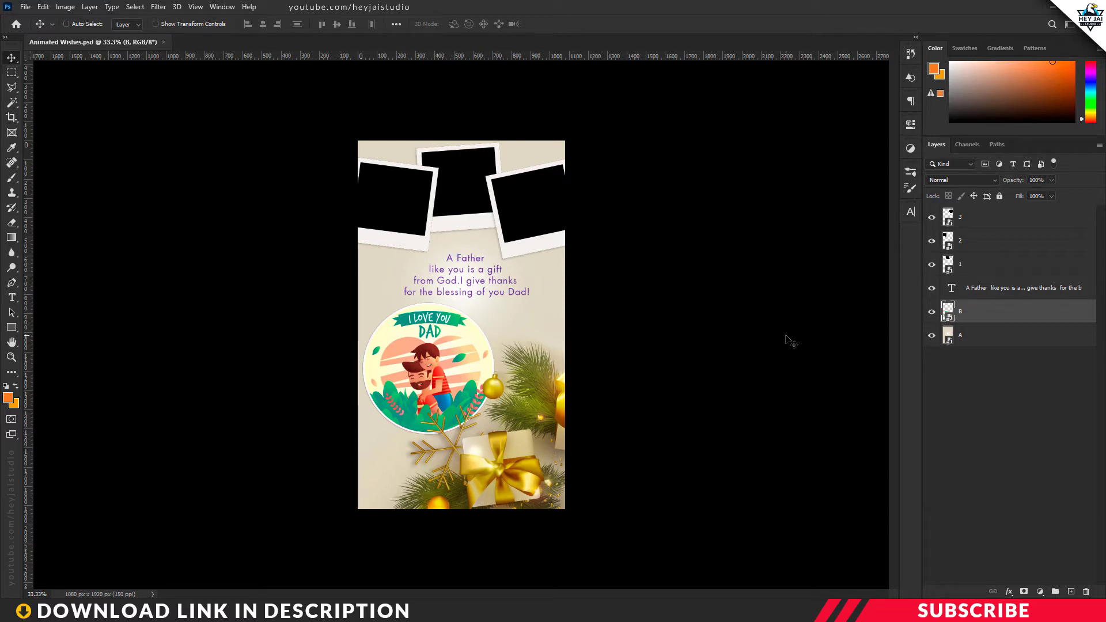
- Open layer B's Layer 3.psb, make The Best Father badge artwork visible, and save it
double_click(948, 311)
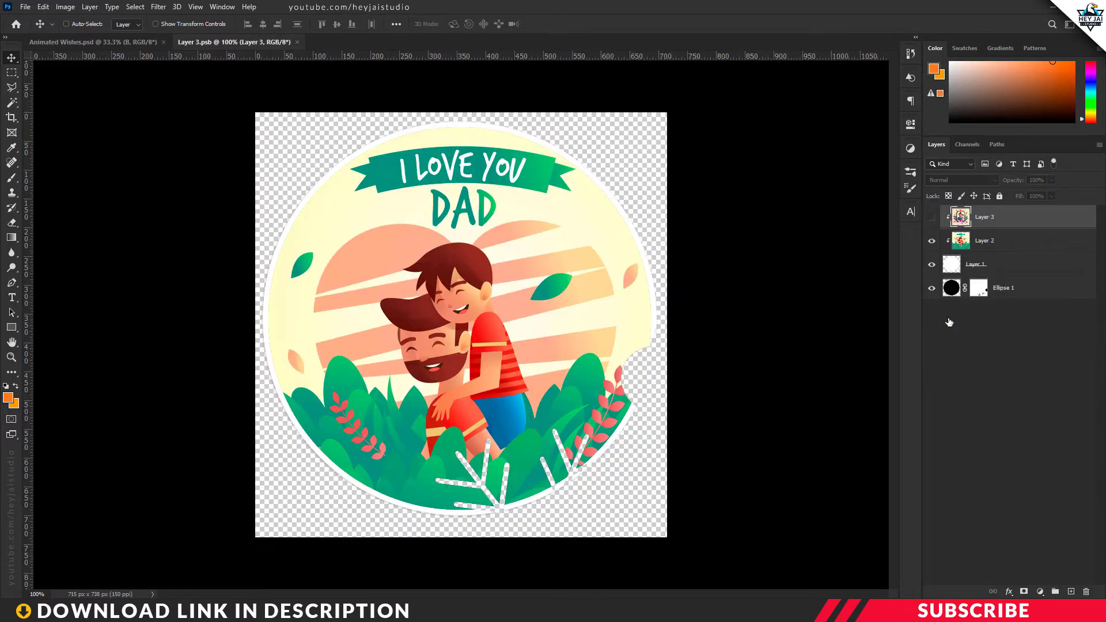
left_click(932, 219)
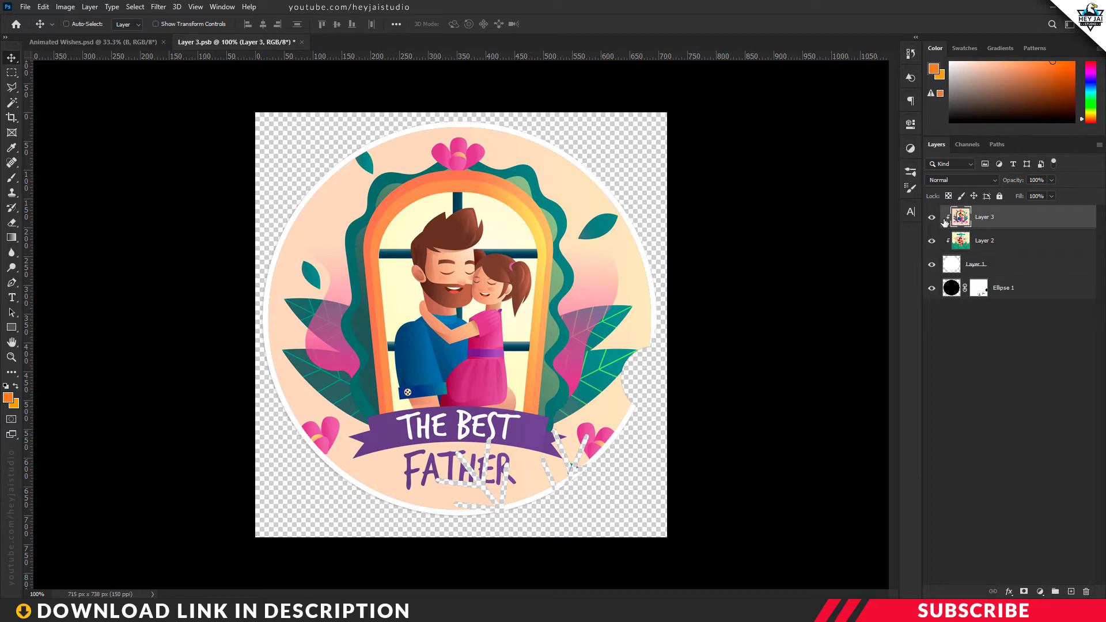
left_click(25, 7)
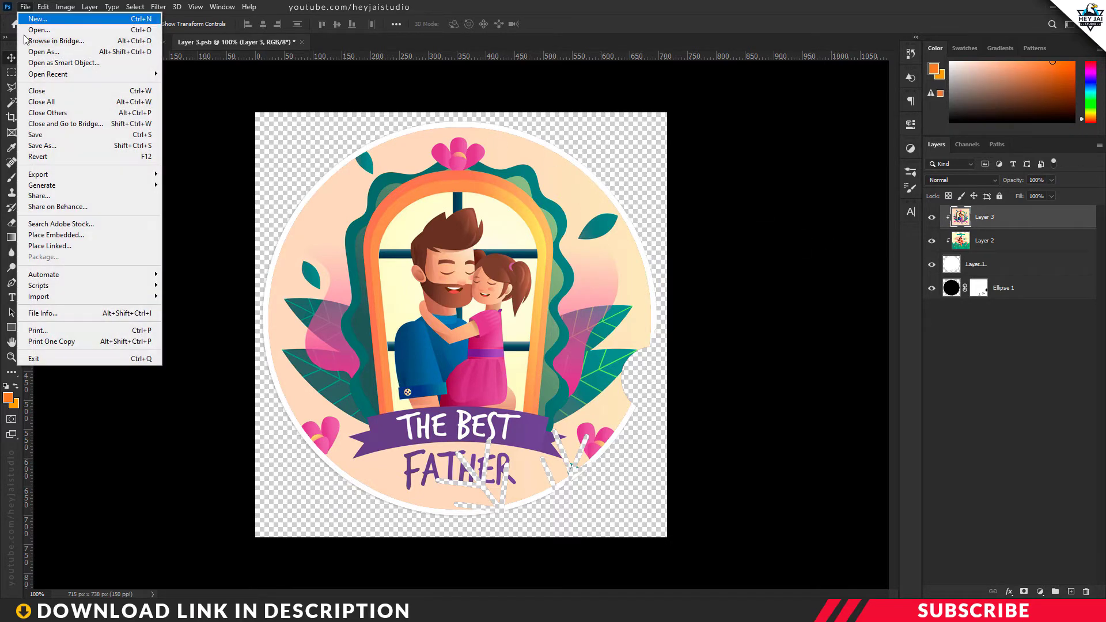
left_click(60, 136)
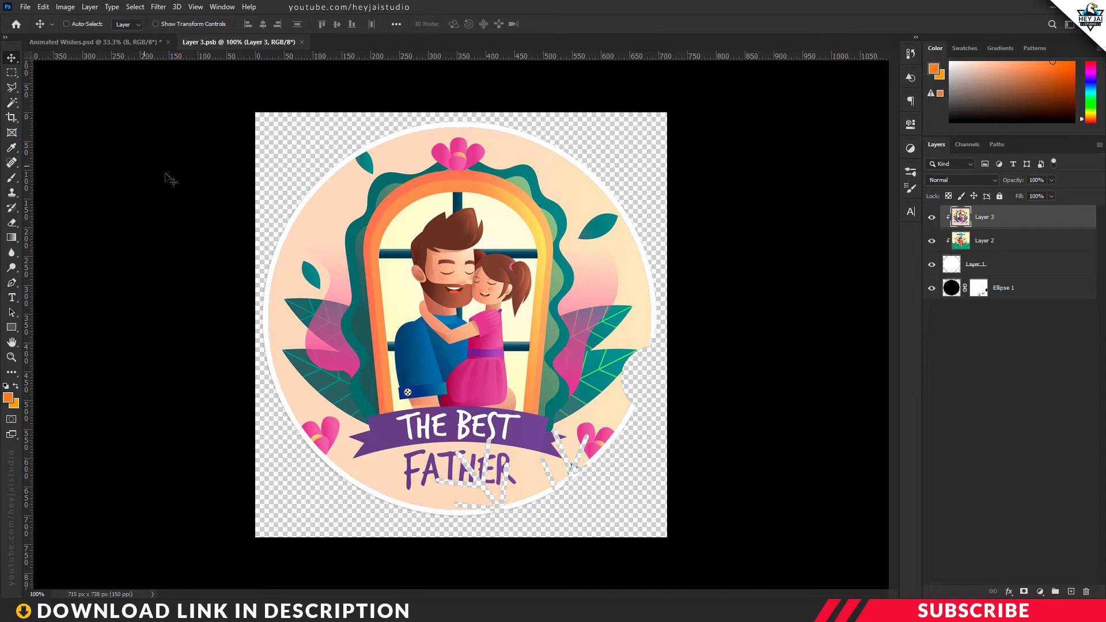
- Compare the badge with The Best Father artwork toggled, then close Layer 3.psb, saving changes
left_click(932, 218)
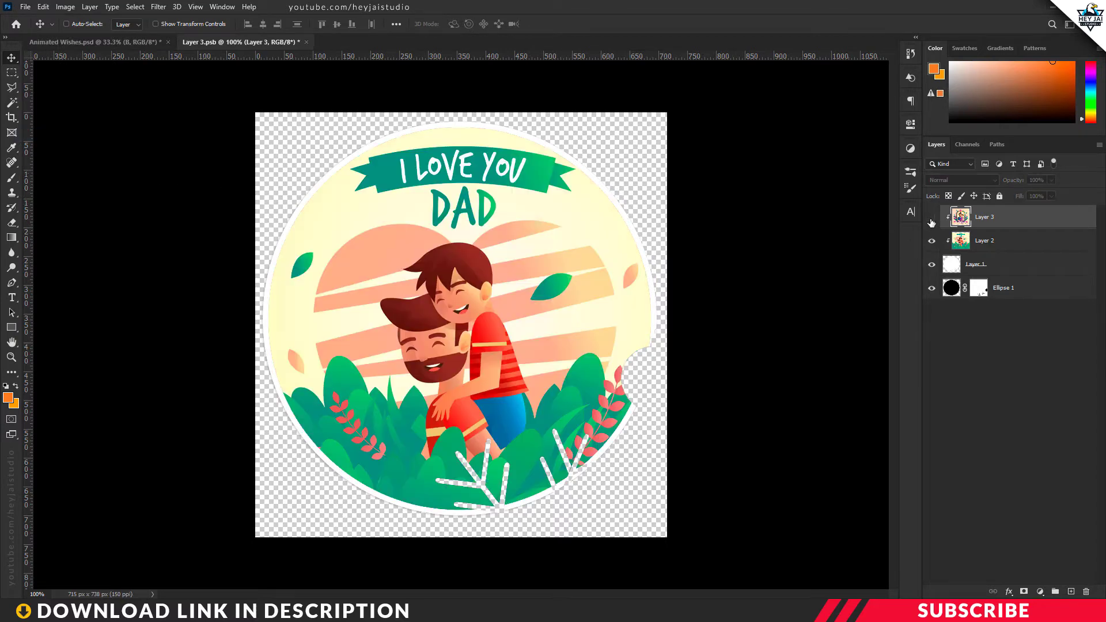
left_click(932, 219)
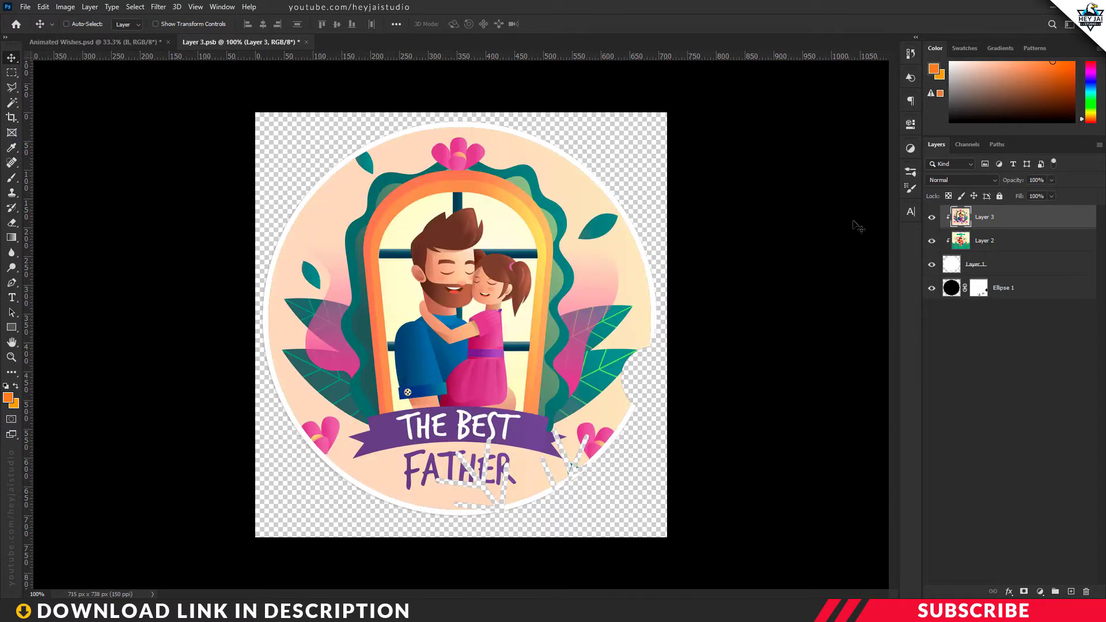
left_click(306, 42)
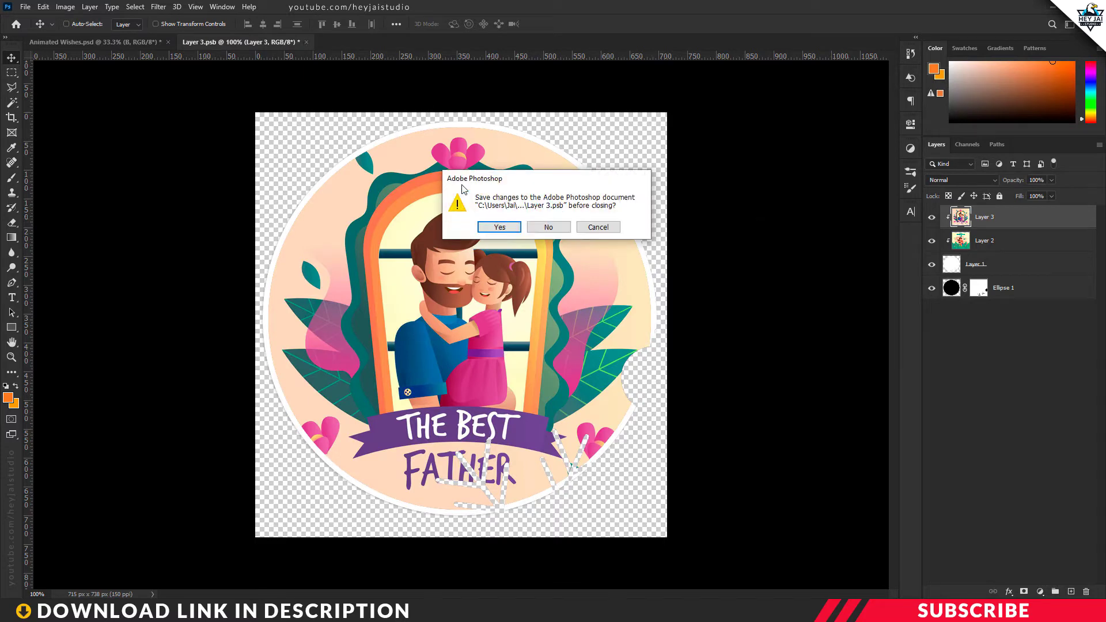
left_click(507, 225)
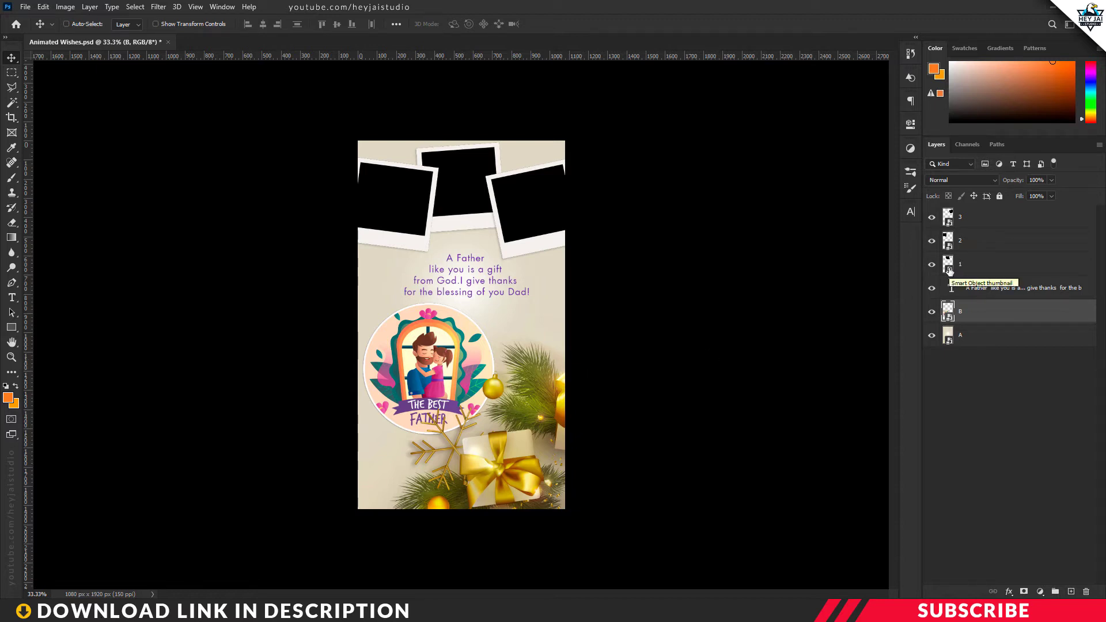
- Open the middle polaroid's 2.psb contents and locate photo 1 in the image folder
double_click(949, 270)
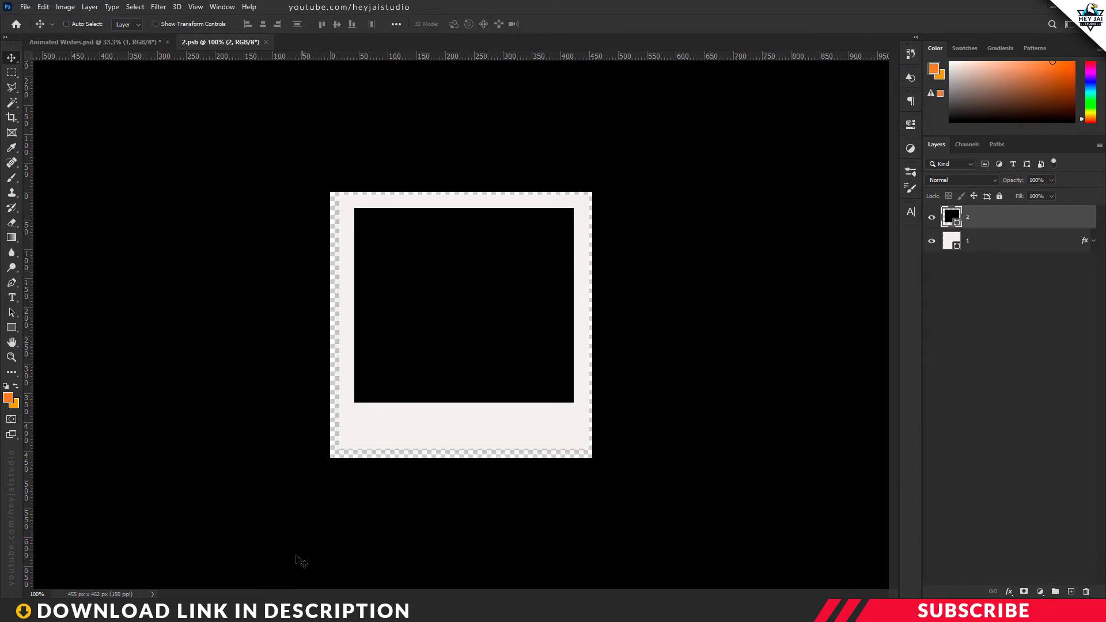
left_click(266, 559)
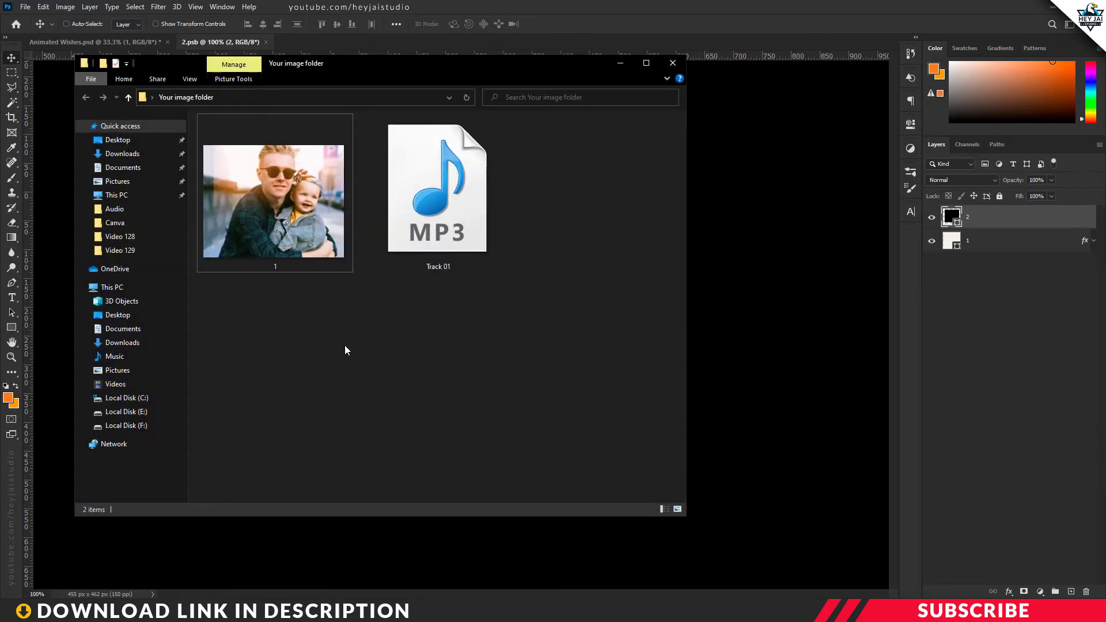
right_click(296, 201)
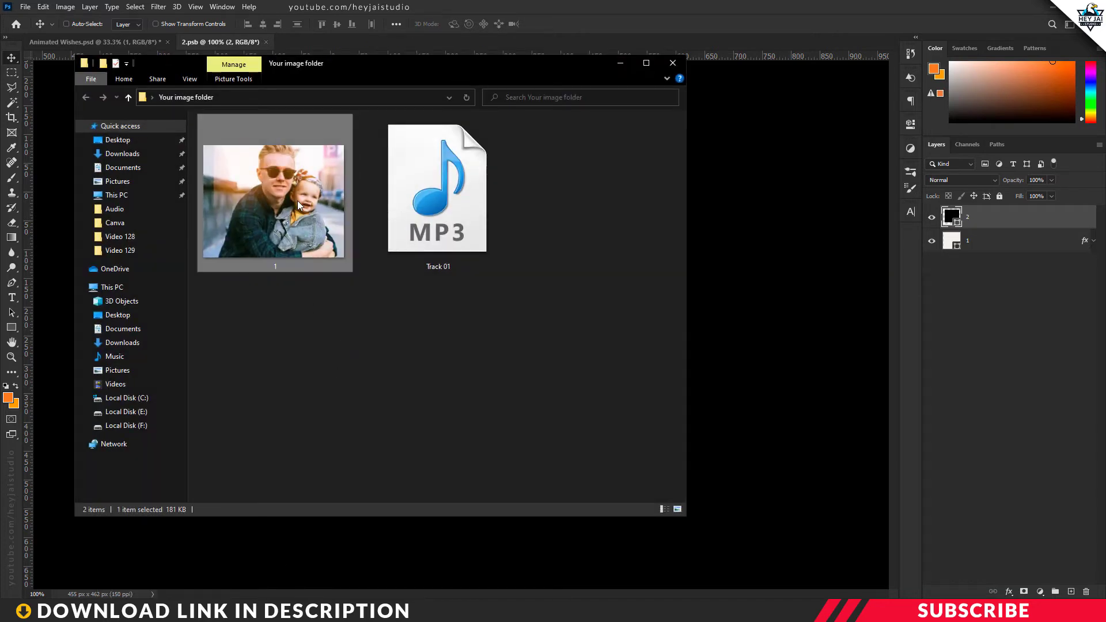
- Open photo 1, copy it into 2.psb as Layer 1, and clip it to the frame's black shape
mouse_move(363, 400)
left_click(475, 399)
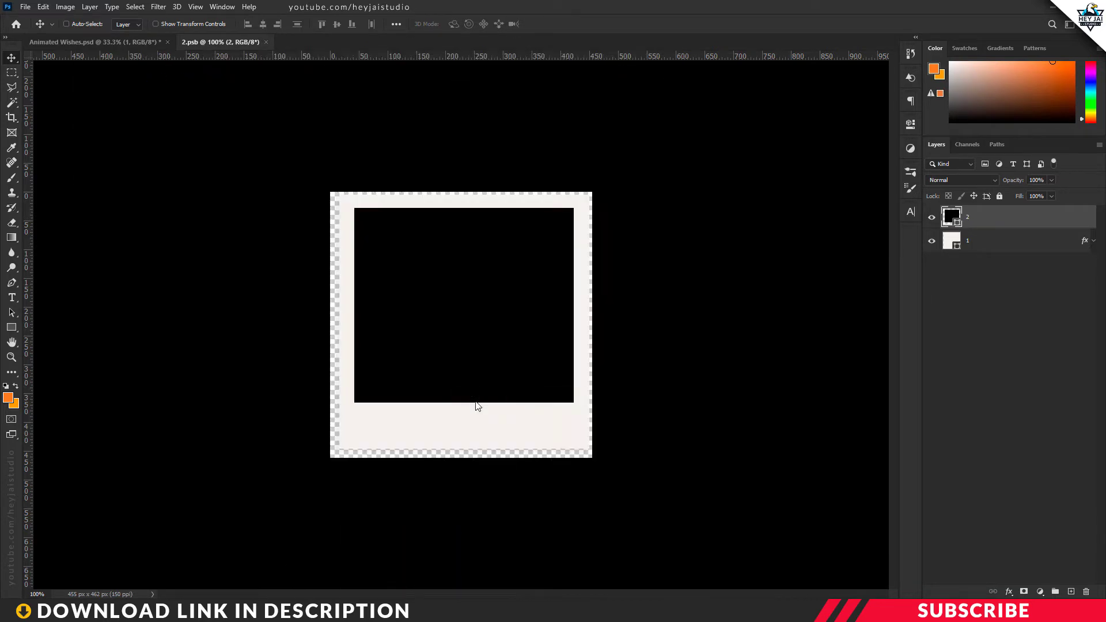
left_click_drag(322, 44, 323, 86)
left_click_drag(609, 251, 610, 254)
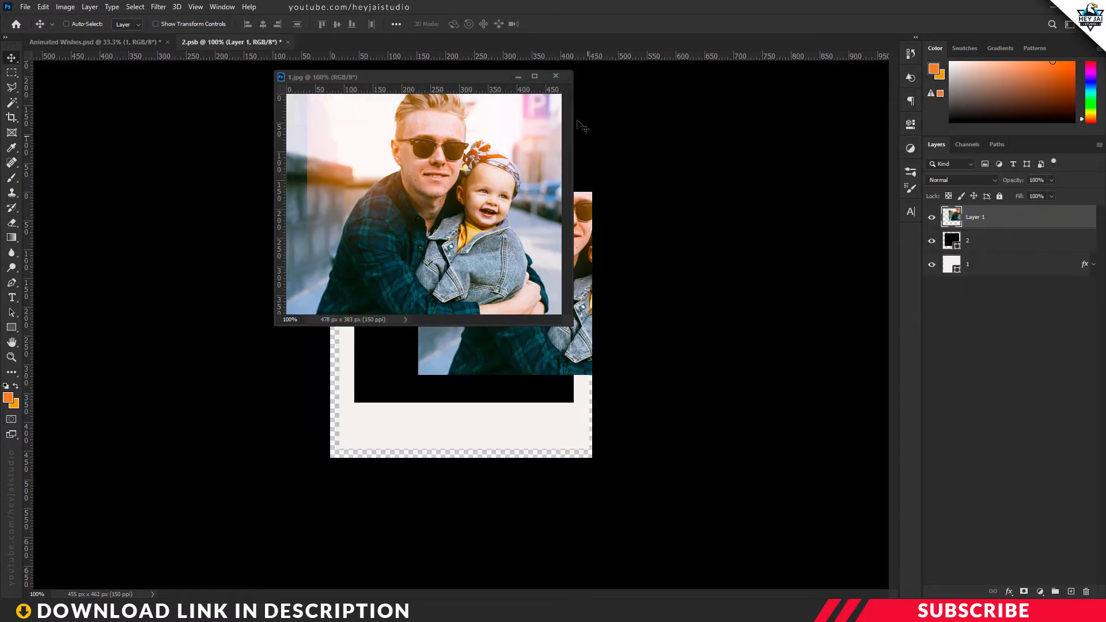
left_click(555, 76)
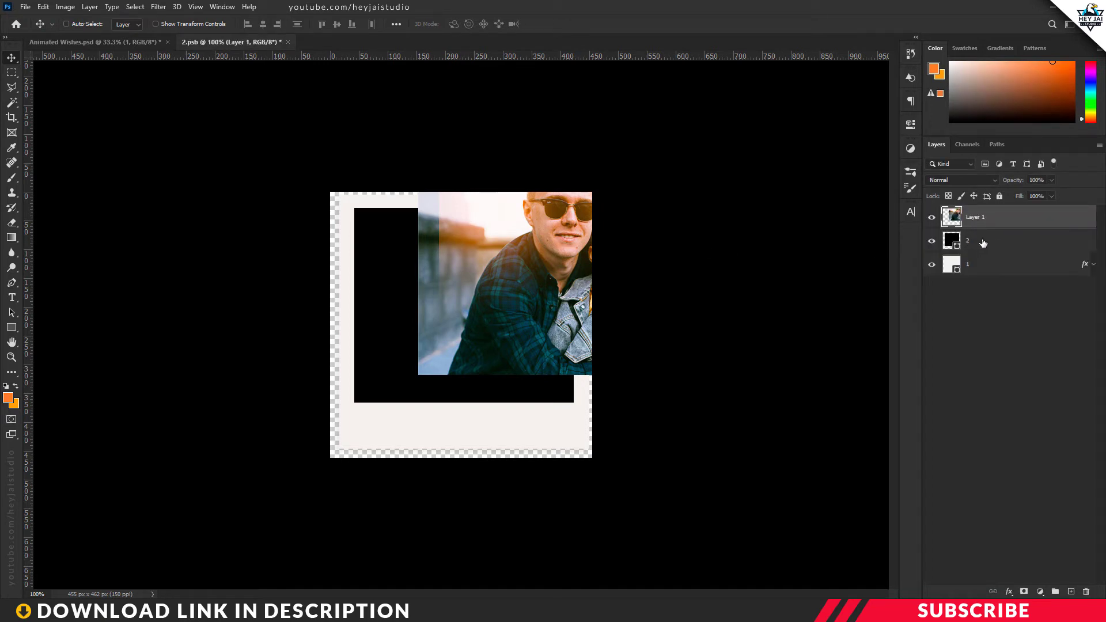
right_click(991, 223)
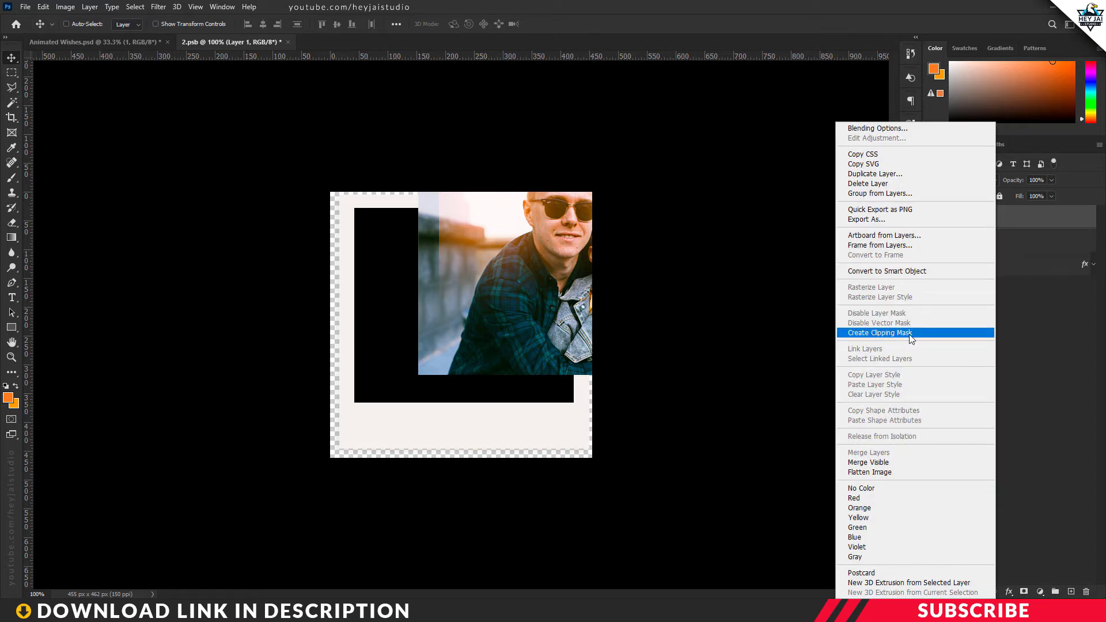
left_click(912, 339)
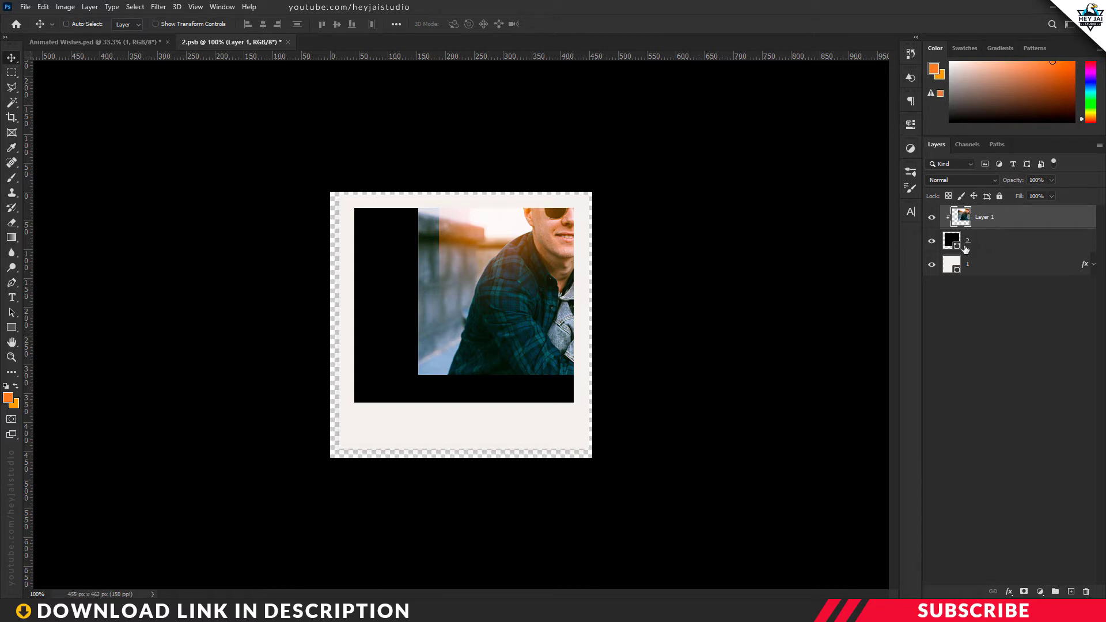
- Move and scale photo 1 with Free Transform to fill the polaroid frame
key("ctrl")
key("ctrl+t")
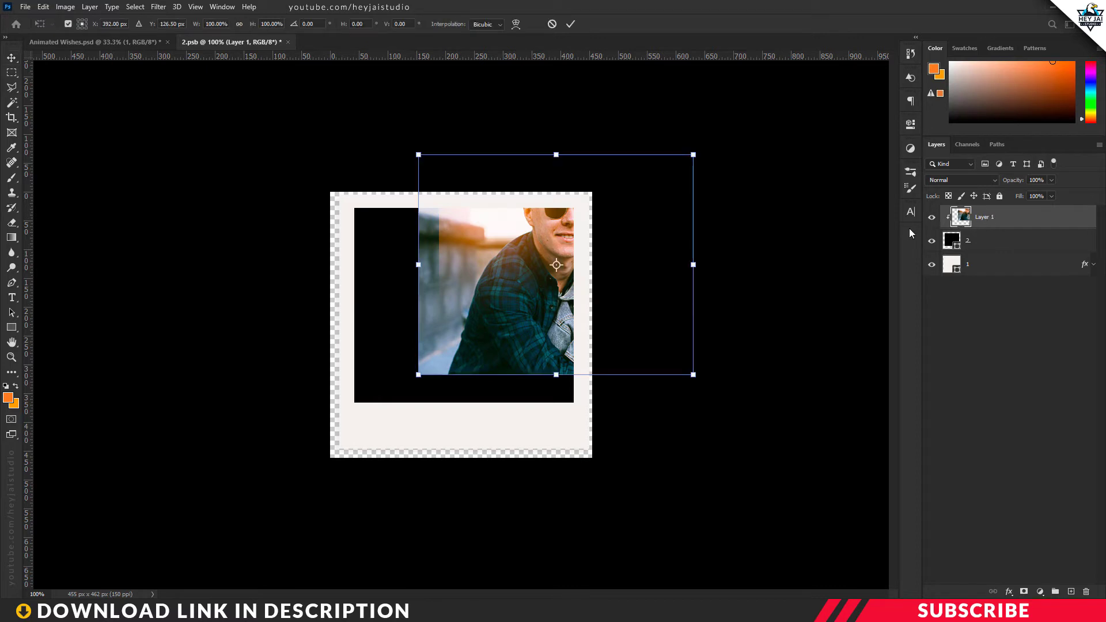
left_click_drag(634, 254, 560, 298)
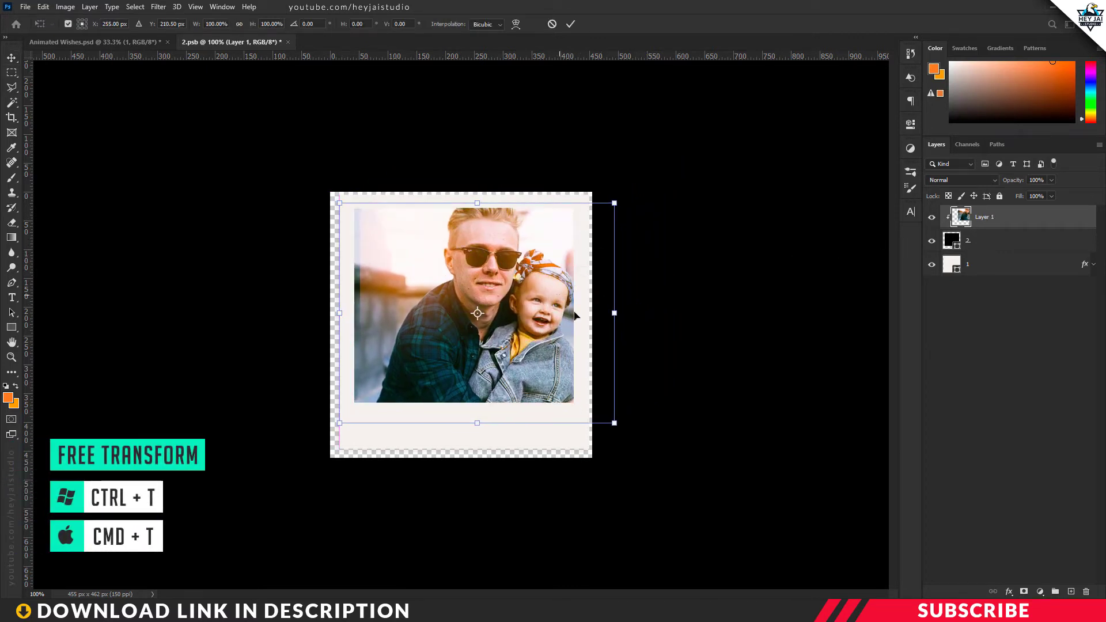
left_click_drag(614, 423, 590, 410)
left_click_drag(565, 314, 556, 317)
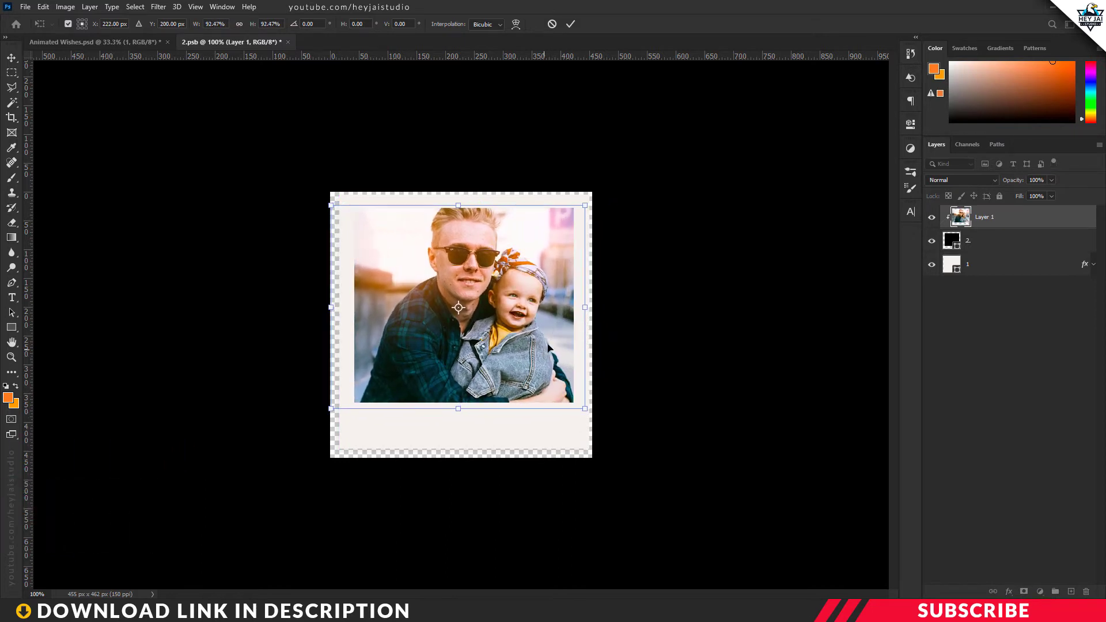
left_click(568, 26)
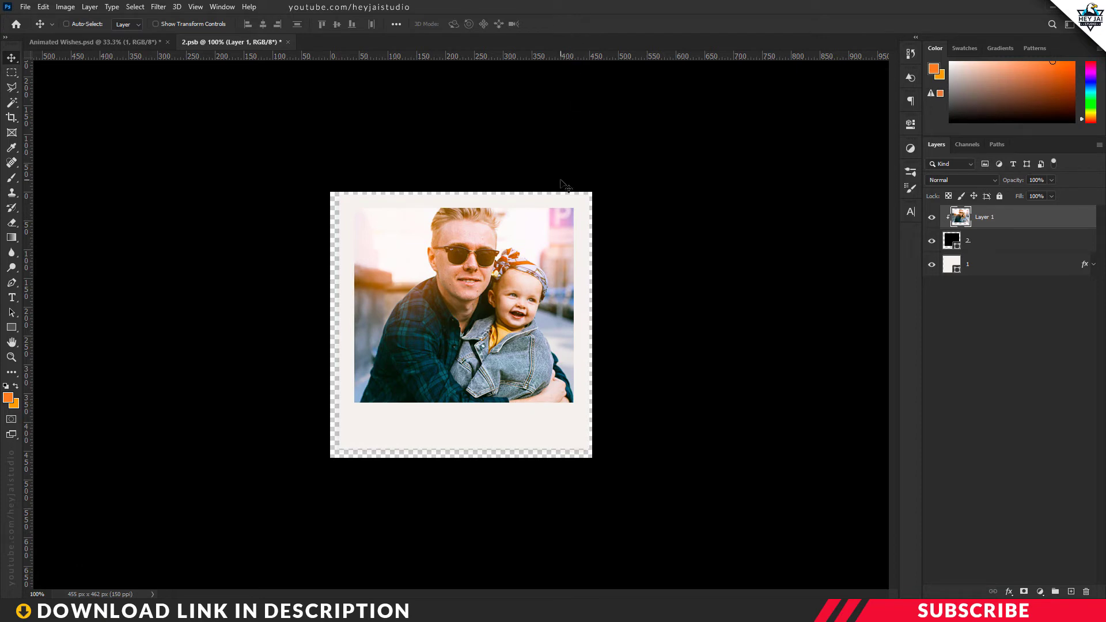
- Save 2.psb and close it to return to the template
left_click(26, 8)
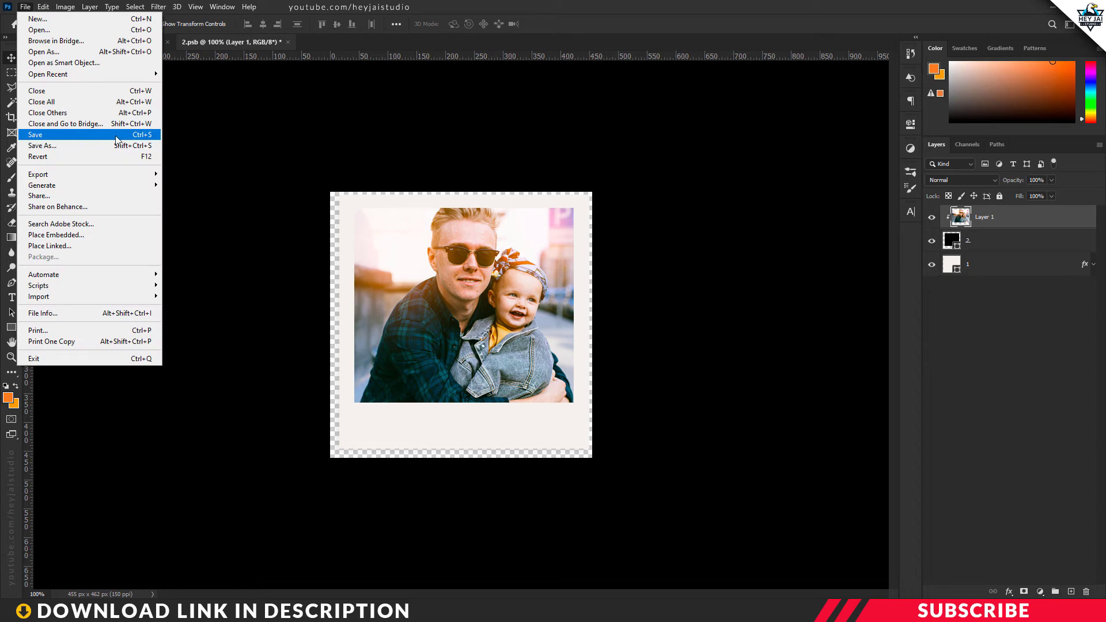
left_click(130, 136)
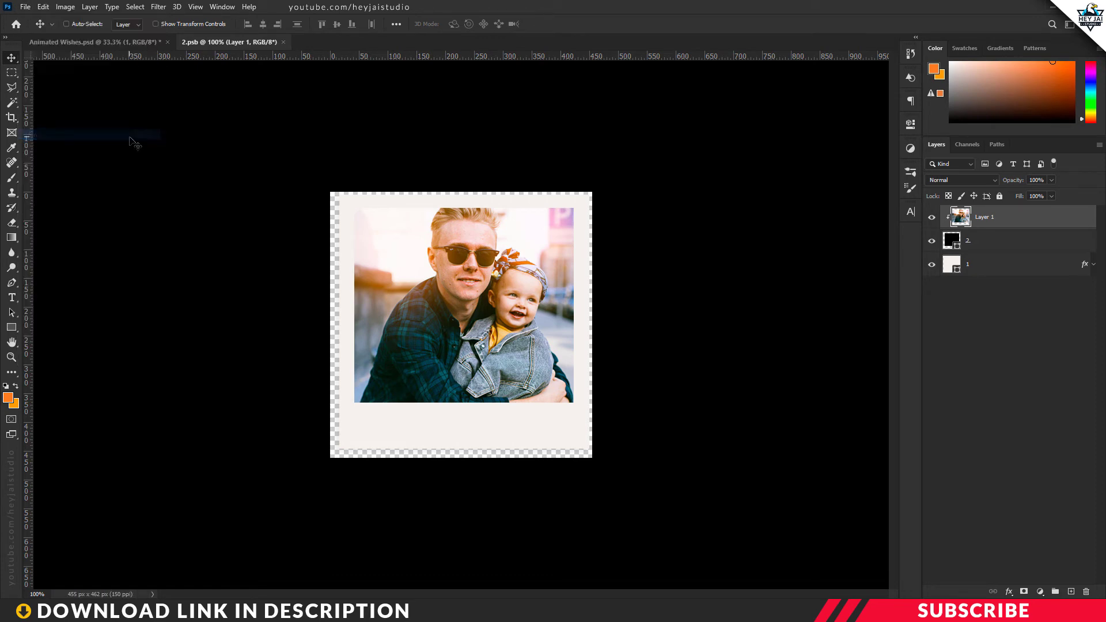
left_click(283, 43)
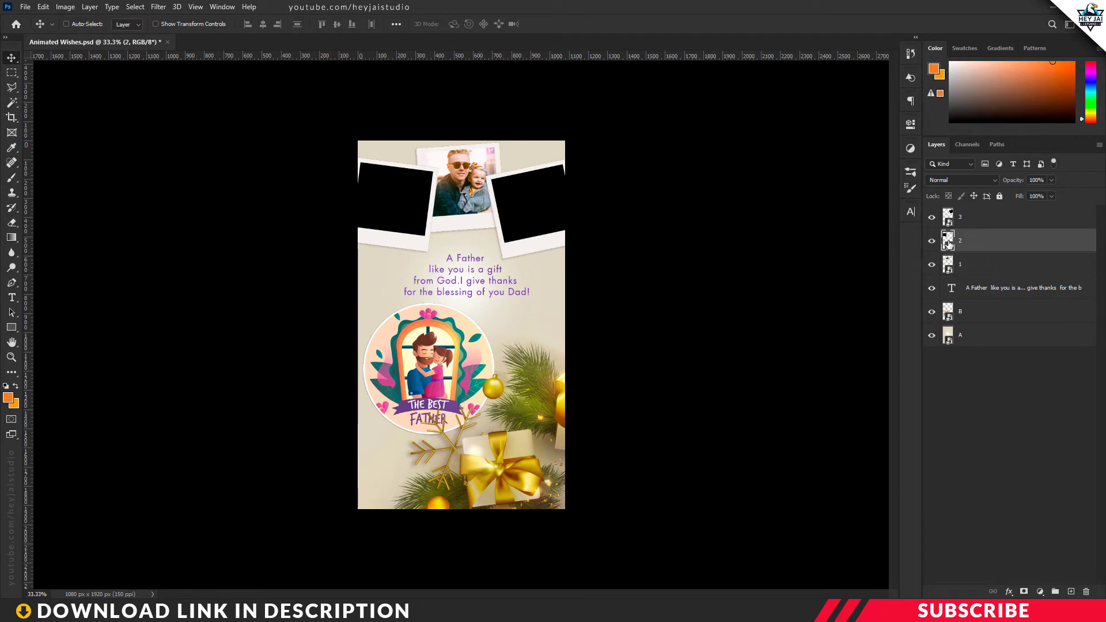
- Select the third polaroid frame's layer to replace its photo
left_click(978, 226)
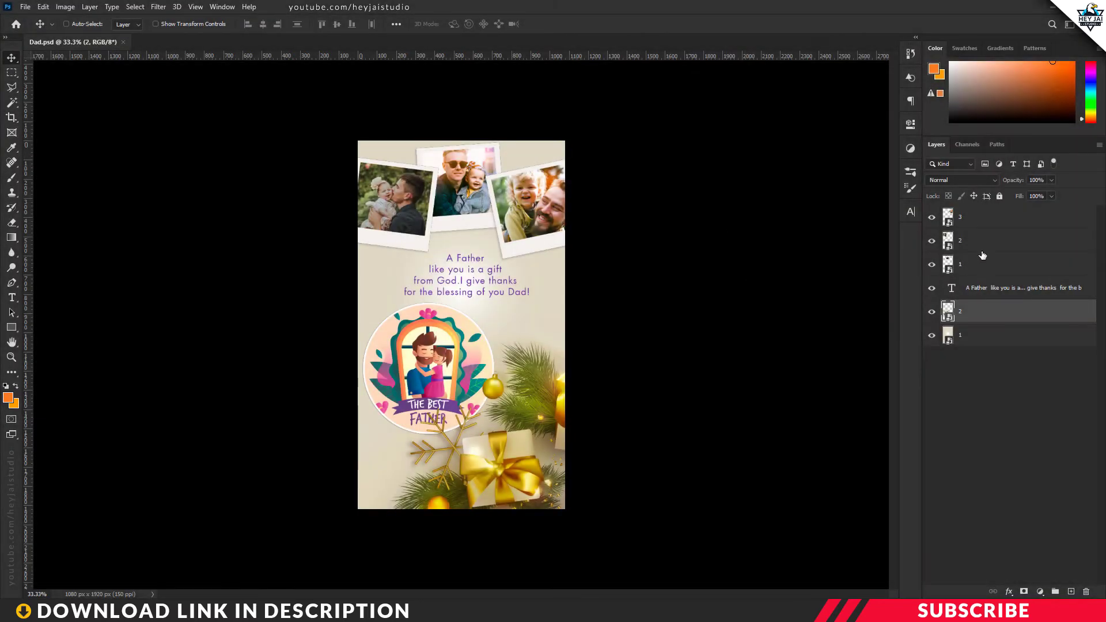
left_click(980, 226)
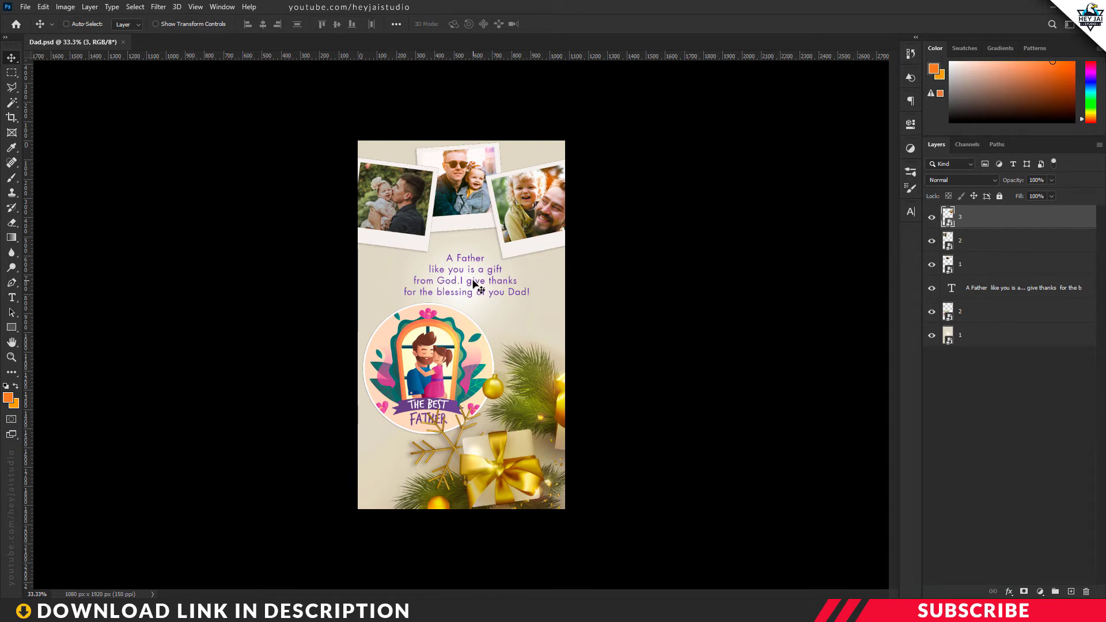
key("ctrl+plus")
key("ctrl+plus")
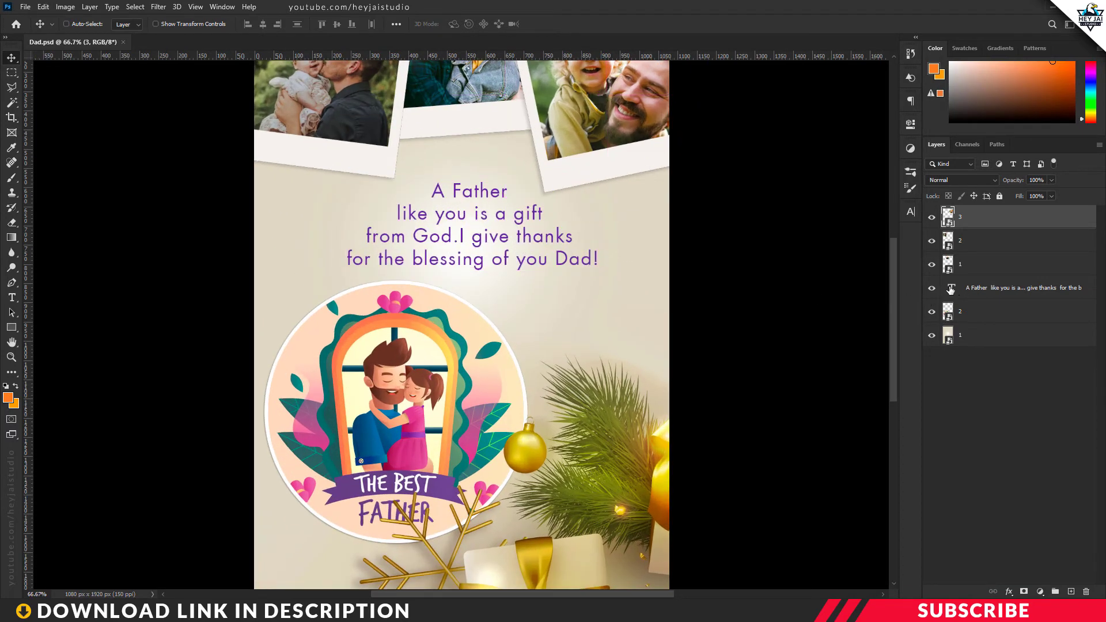
left_click(983, 290)
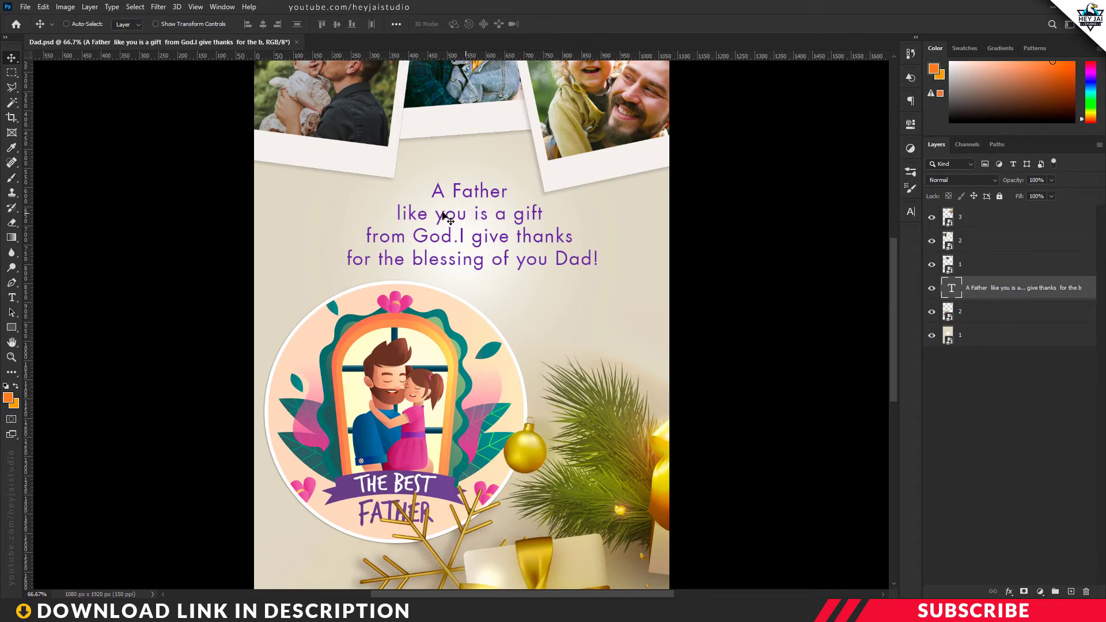
left_click(12, 300)
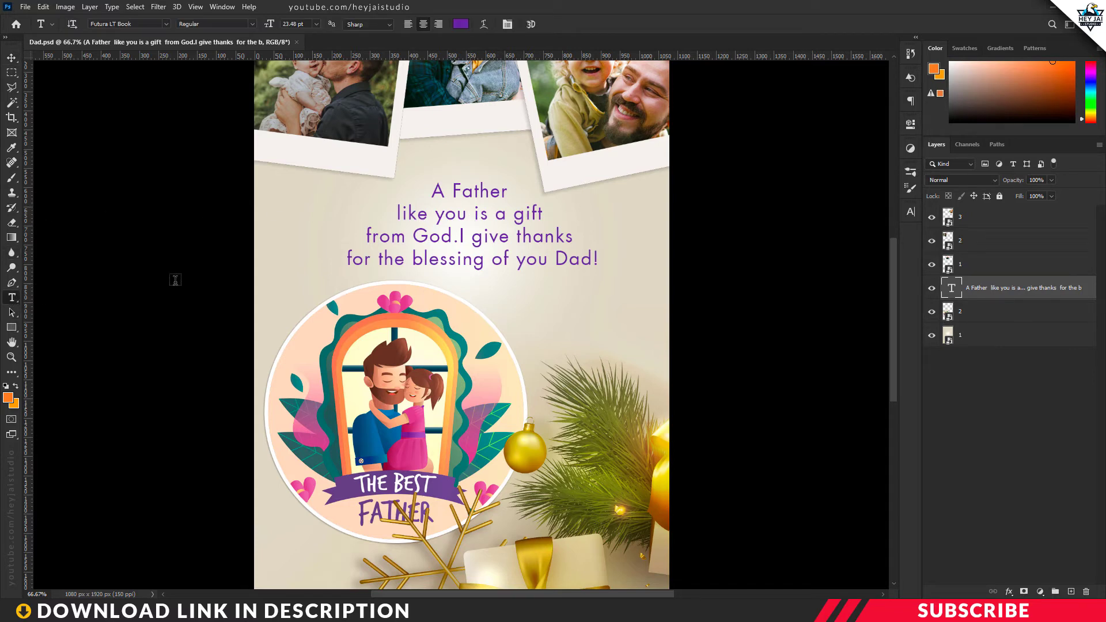
left_click(489, 192)
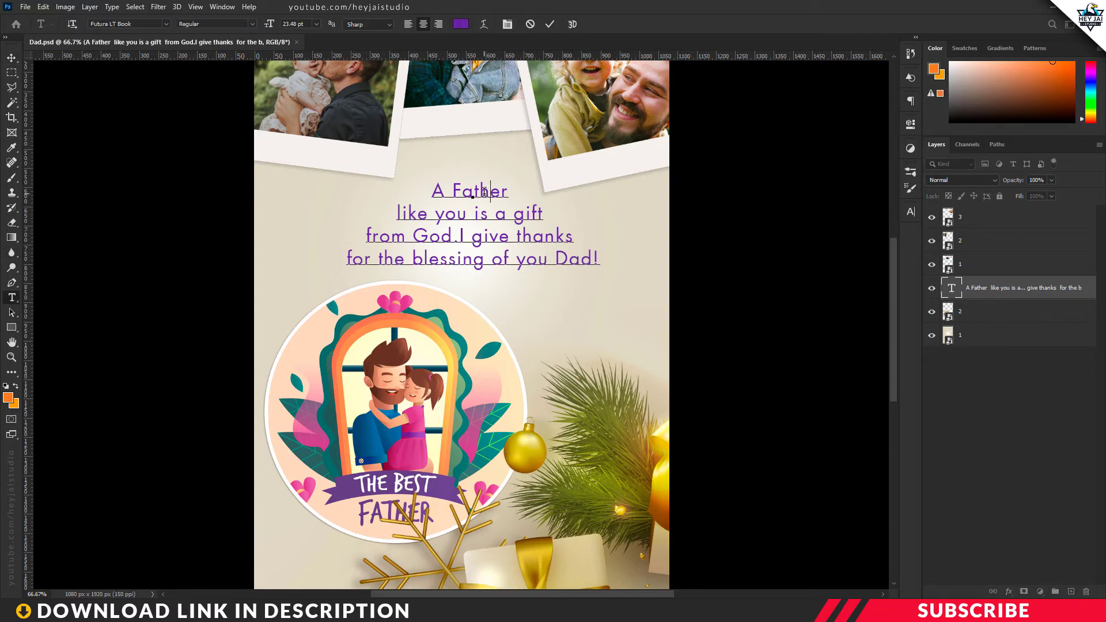
key("ctrl+a")
type("u r ")
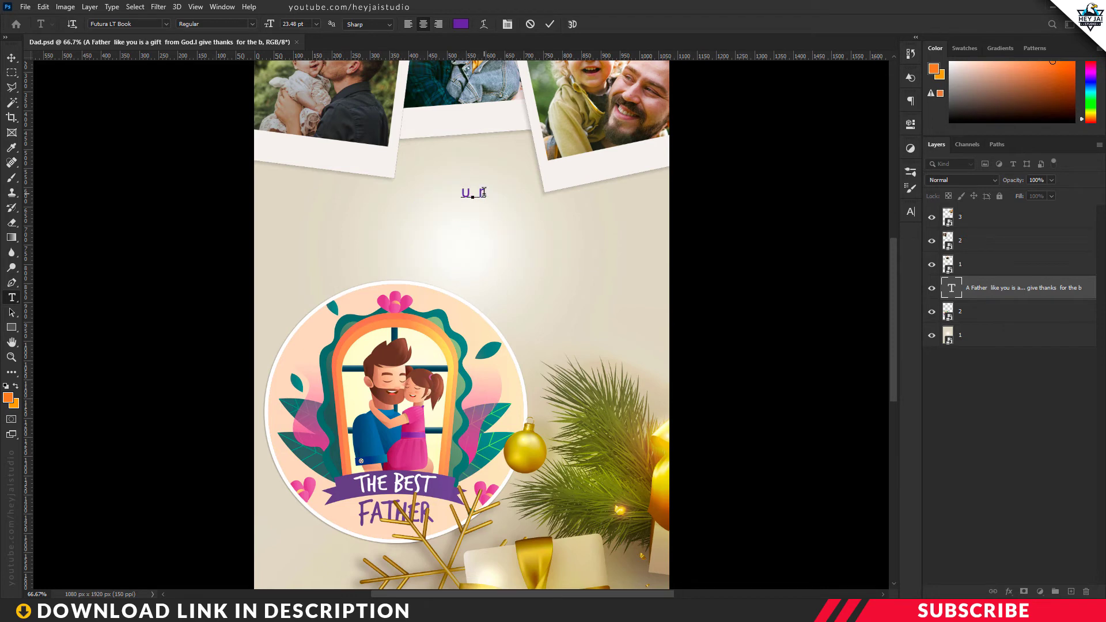
type("text")
key("Return")
type("goes here")
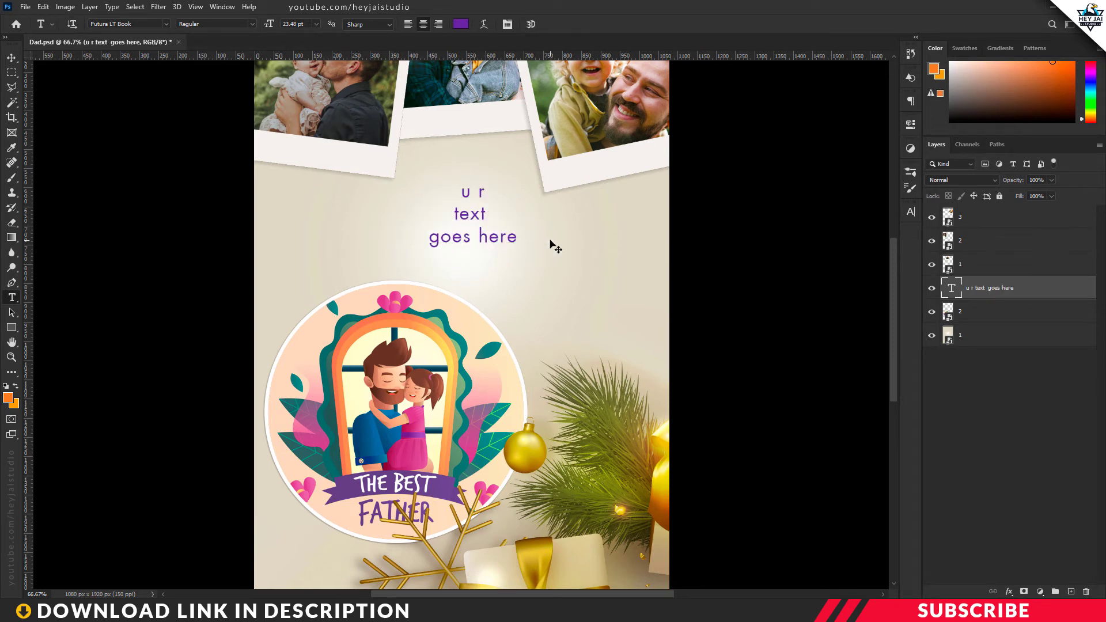
key("Escape")
key("ctrl+minus")
key("ctrl+minus")
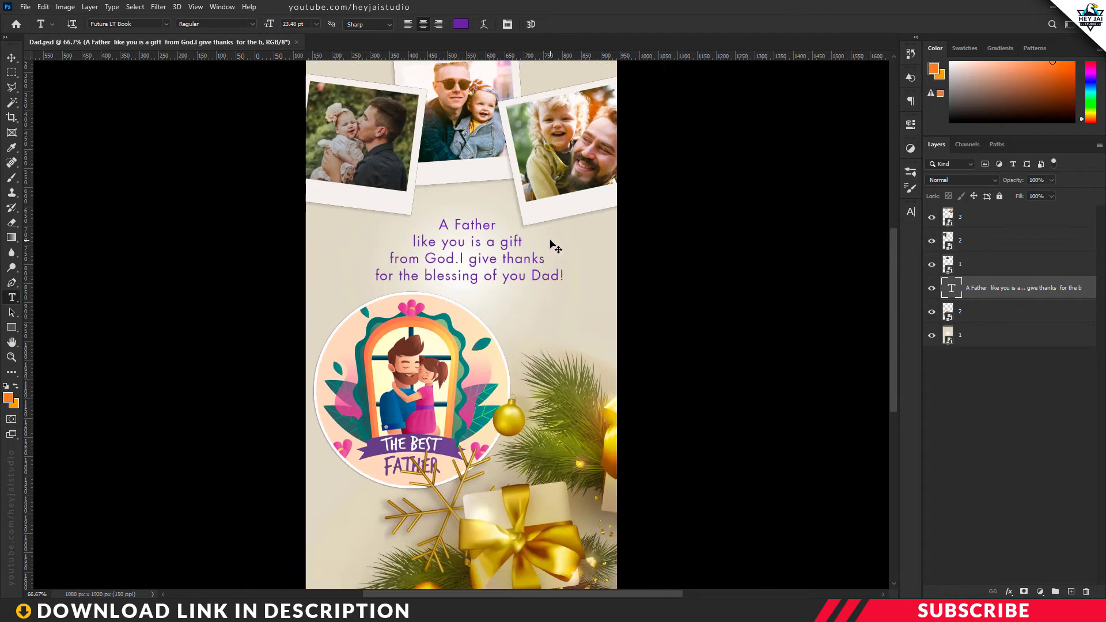
left_click(477, 269)
key("Escape")
key("v")
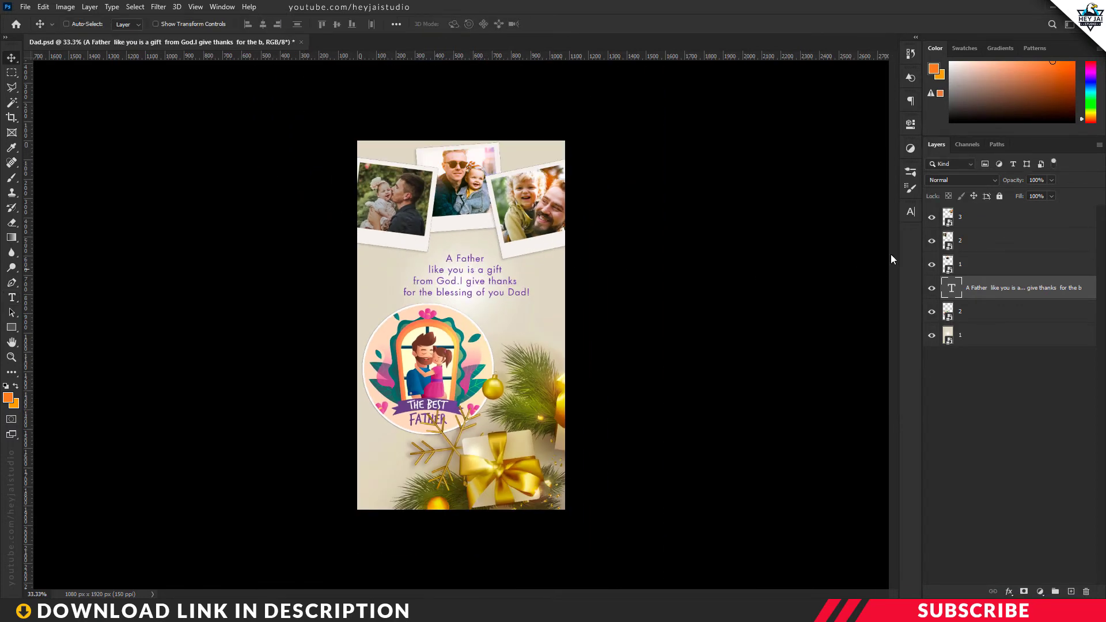
- Show the Timeline panel below the canvas, rewind the playhead, and play the animation preview
left_click(222, 7)
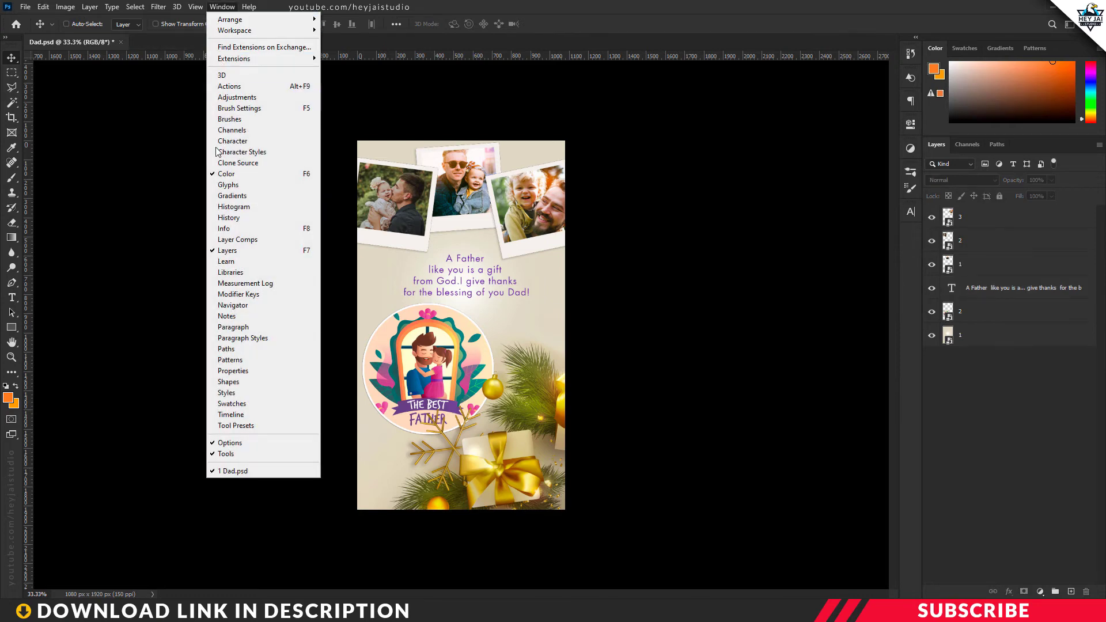
left_click(267, 416)
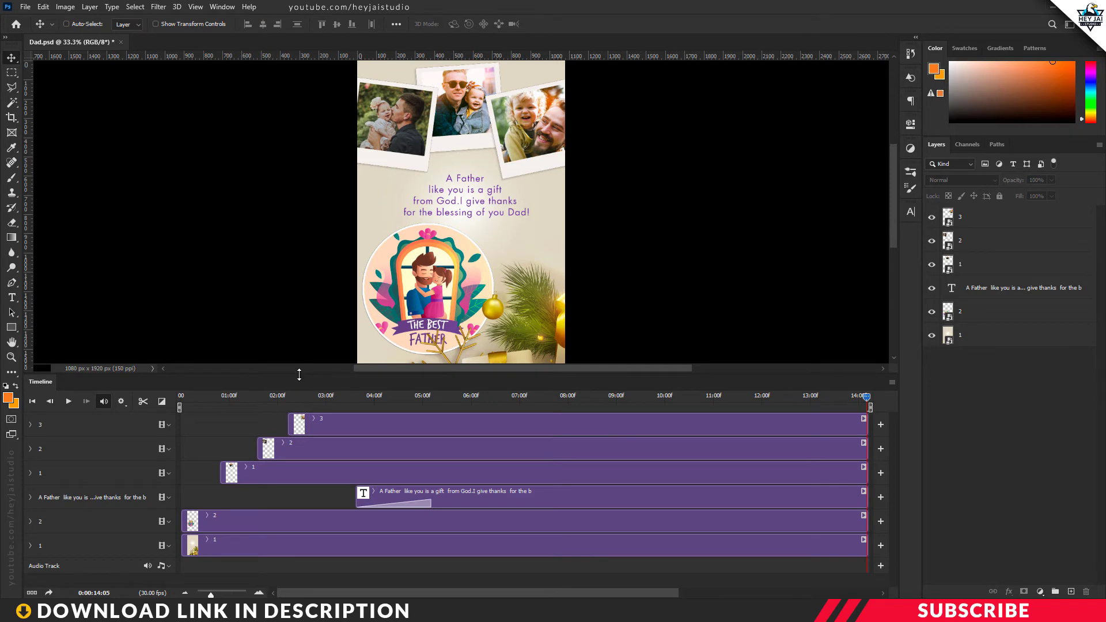
left_click_drag(299, 375, 300, 387)
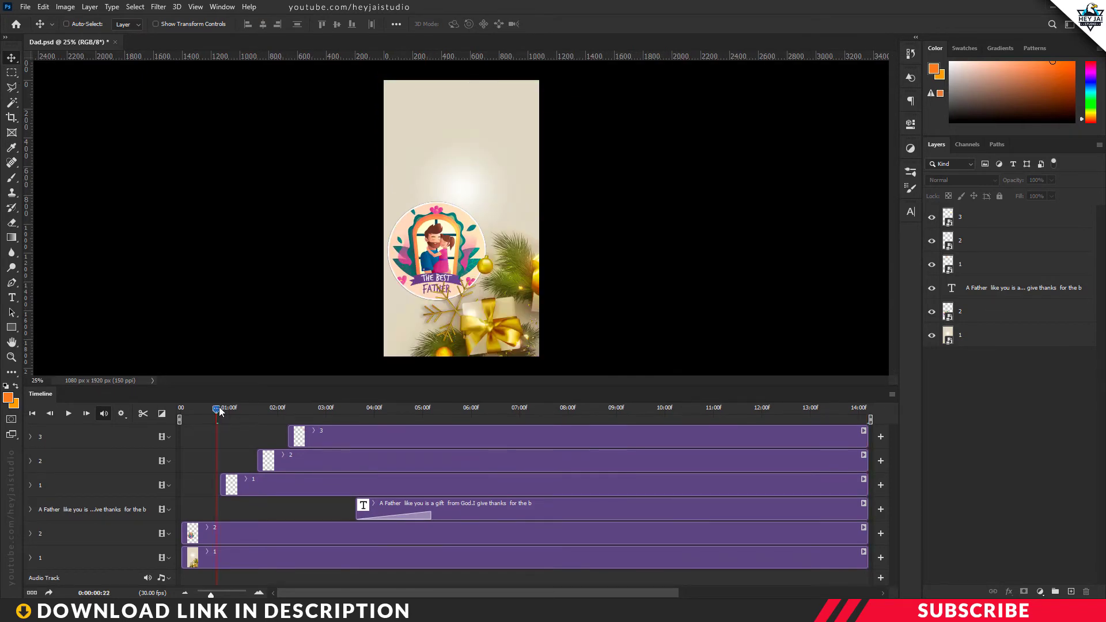
left_click_drag(219, 411, 181, 410)
left_click(67, 413)
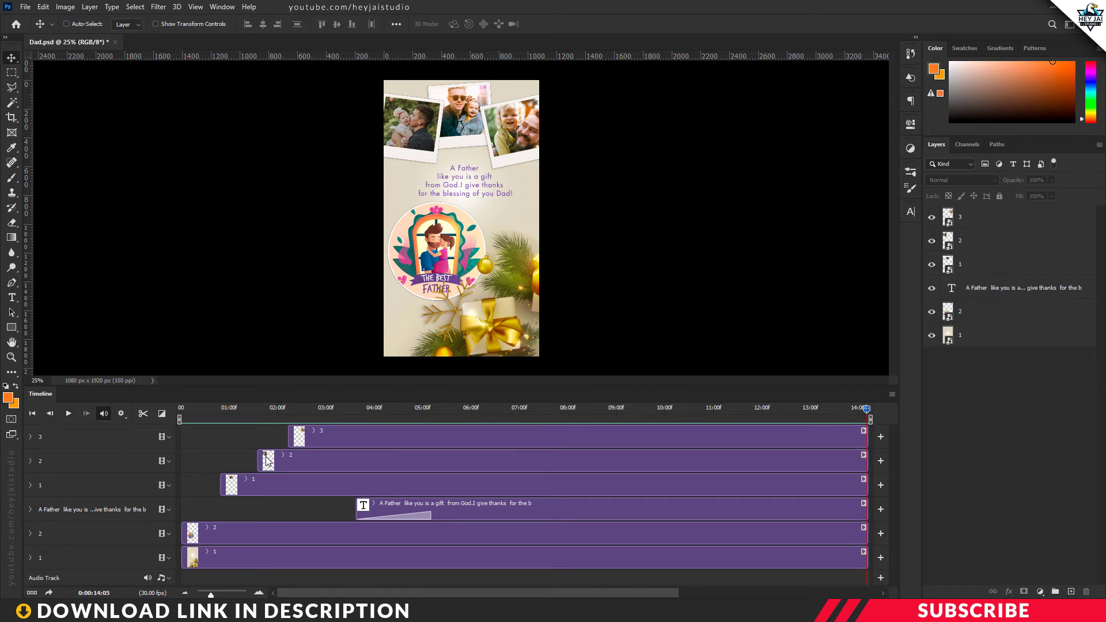
- Add the Track 01 audio file to the Audio Track
left_click(169, 579)
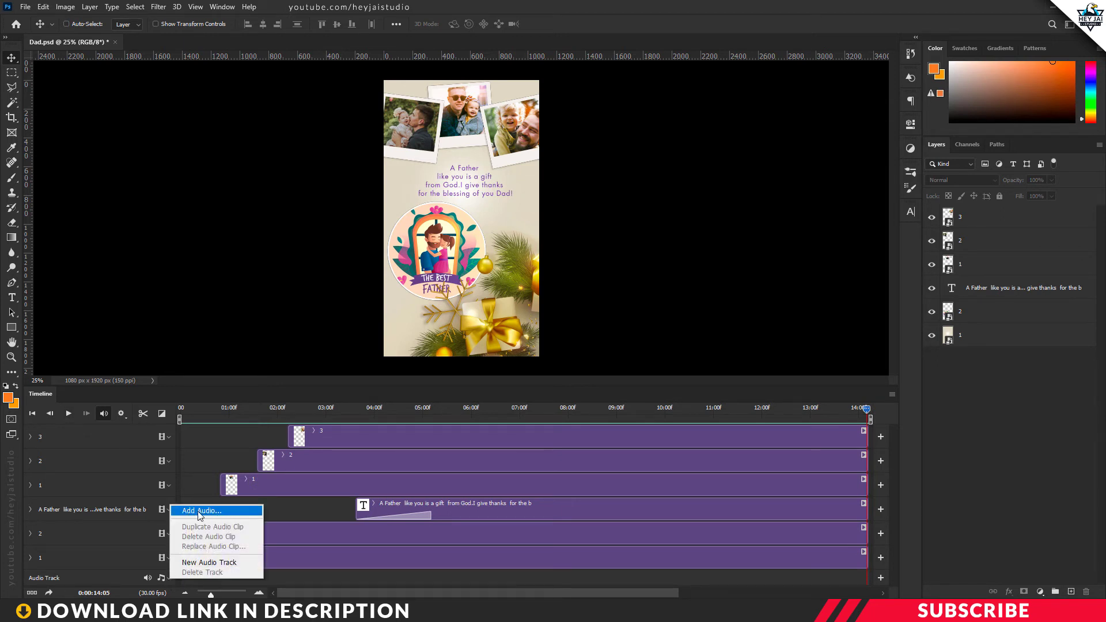
left_click(218, 512)
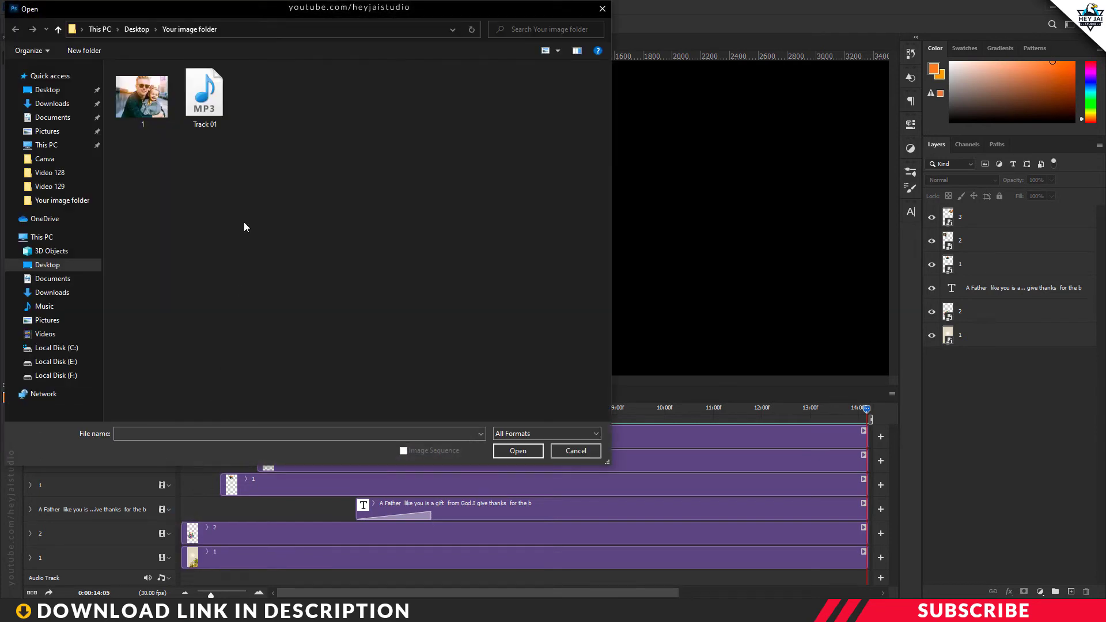
left_click(218, 107)
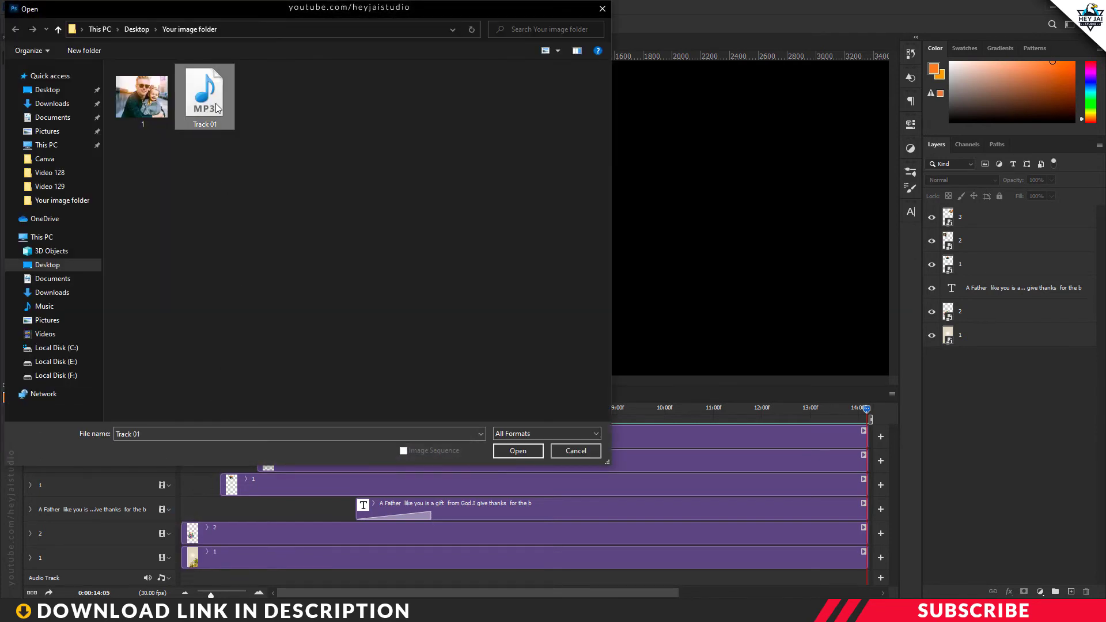
left_click(521, 451)
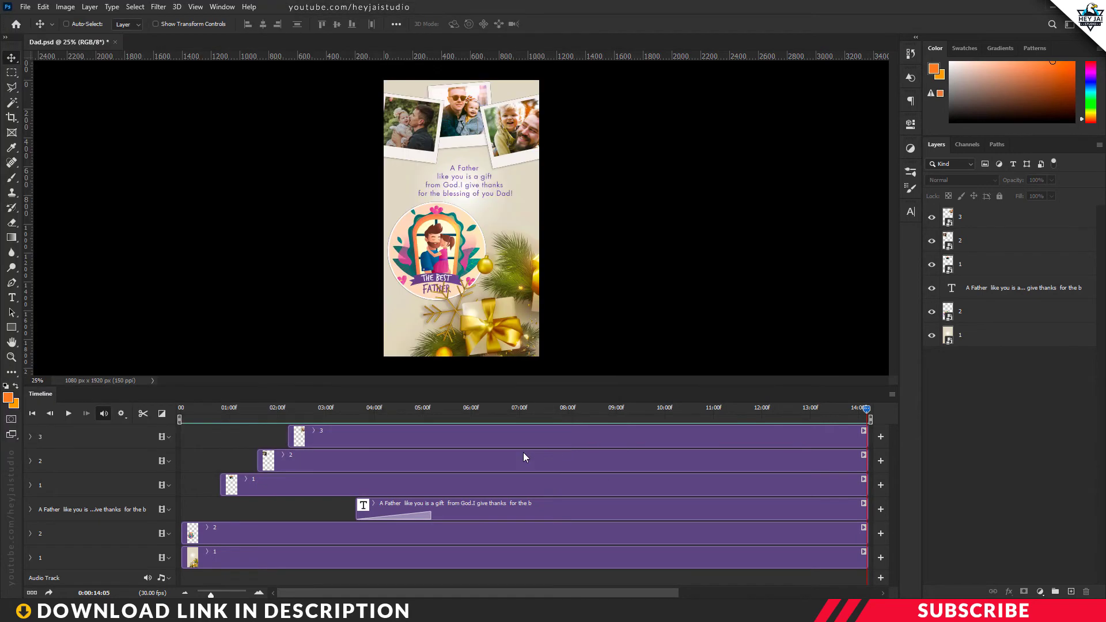
- Split Track 01 at the 14-second video end and delete the leftover audio
left_click(186, 593)
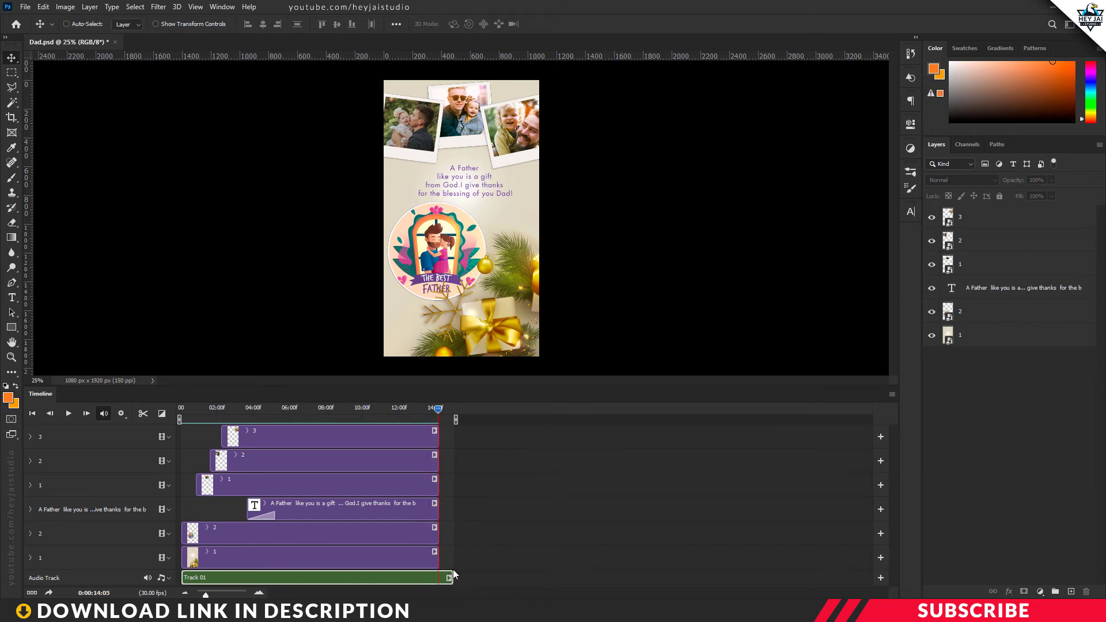
left_click(139, 416)
left_click(445, 579)
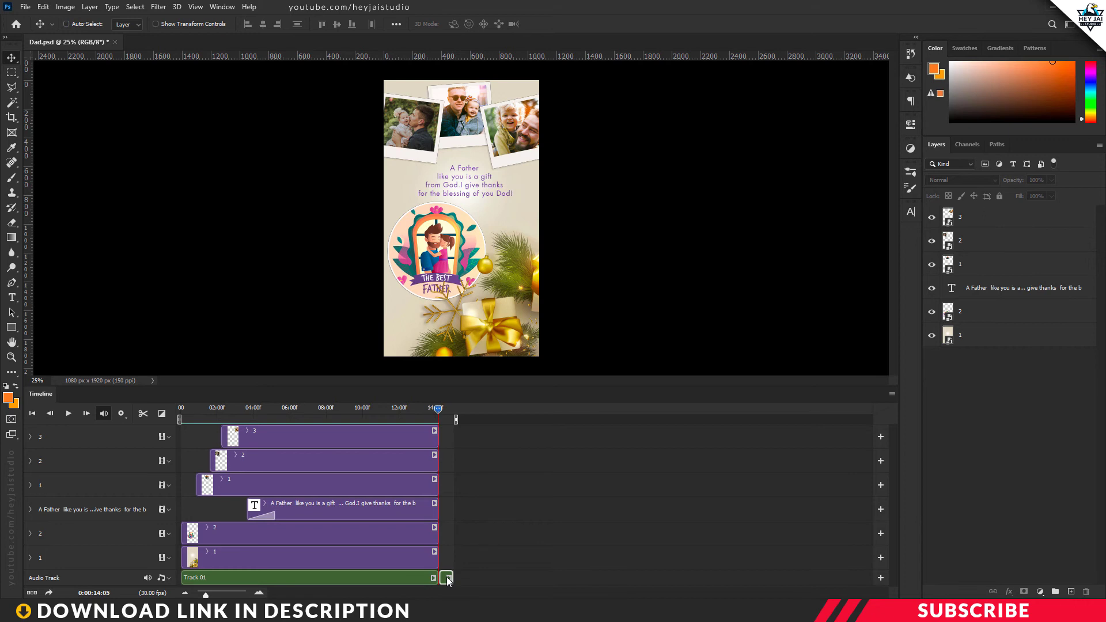
key("Delete")
- Rewind to 0 and play the full animation with music through to 14 seconds, then stop
left_click_drag(439, 411, 180, 409)
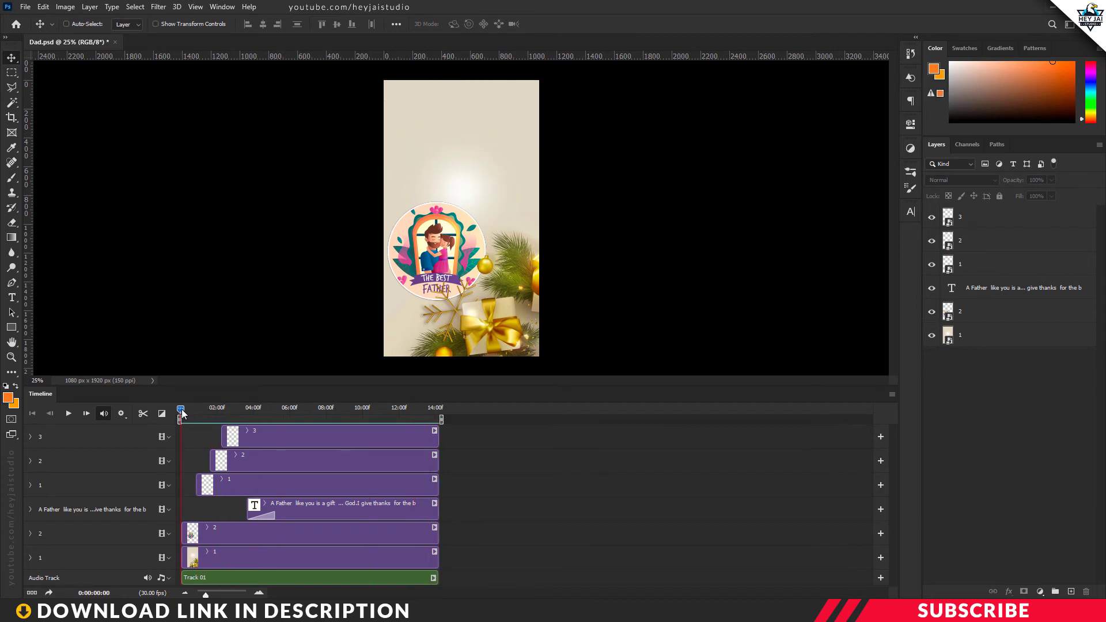
left_click(69, 414)
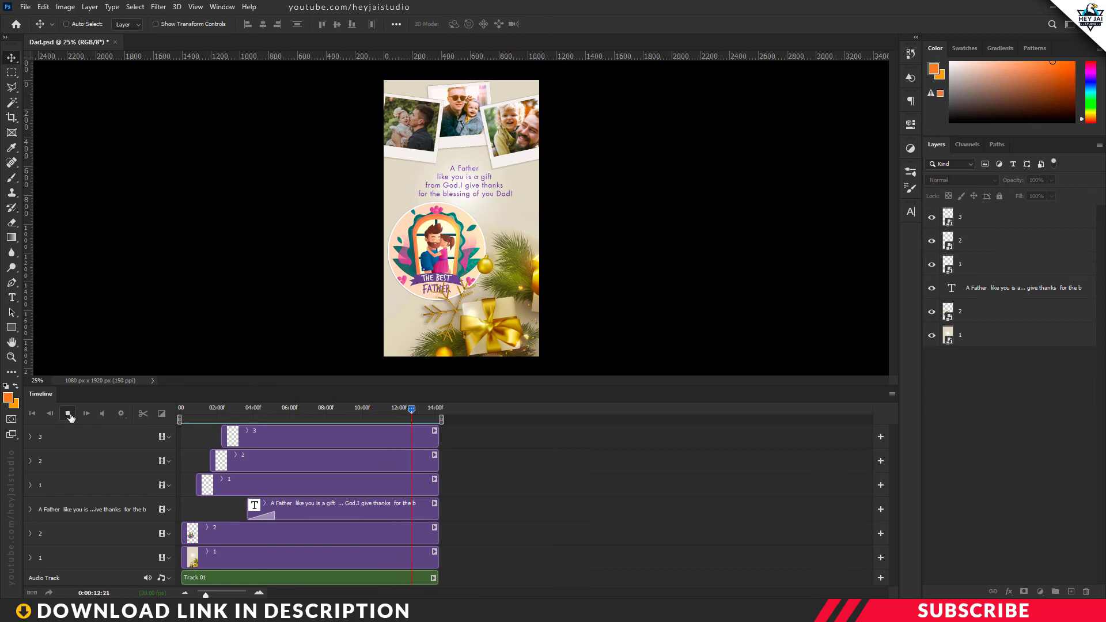
left_click(68, 413)
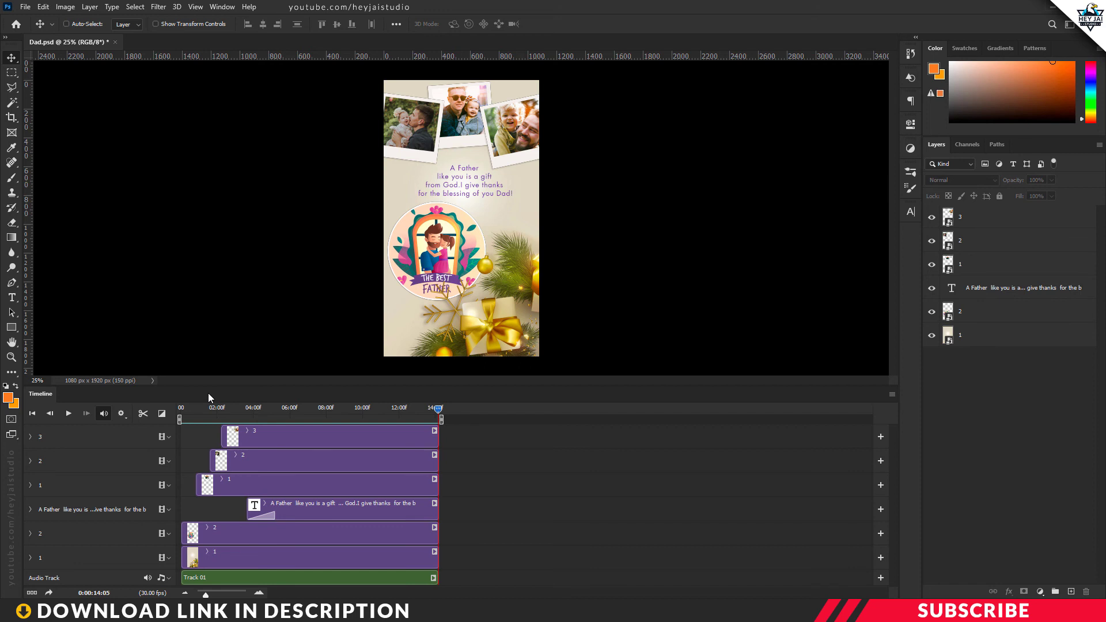
left_click(25, 8)
- Name the video render 'Father's day wishes' and keep H.264 format at 1080×1920
mouse_move(56, 176)
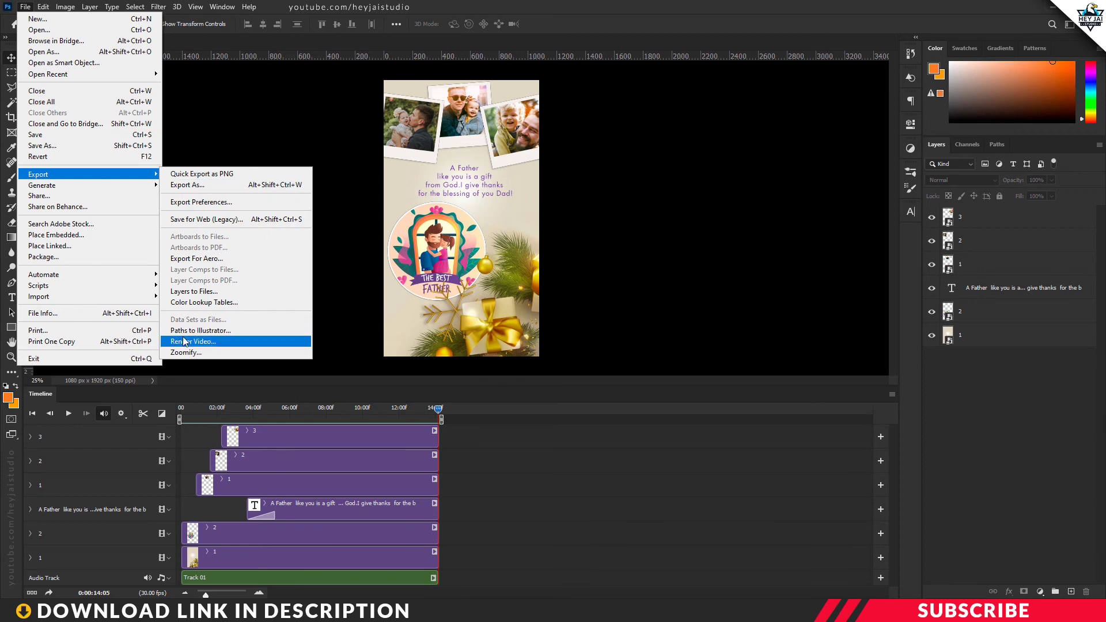
left_click(225, 344)
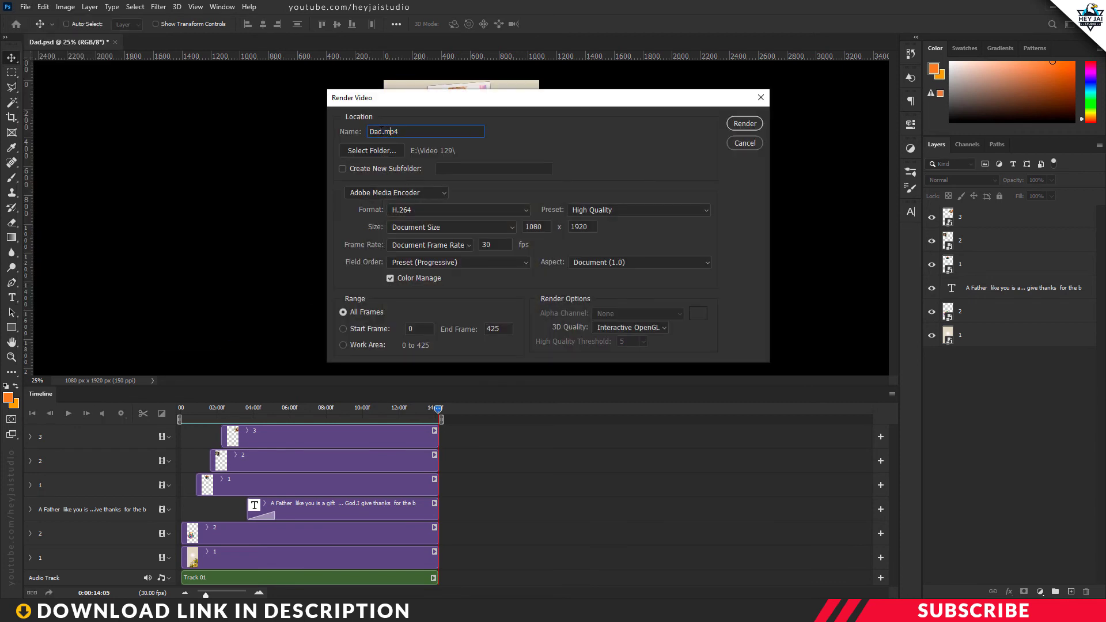
double_click(384, 130)
type("Father's day wishes")
left_click(428, 210)
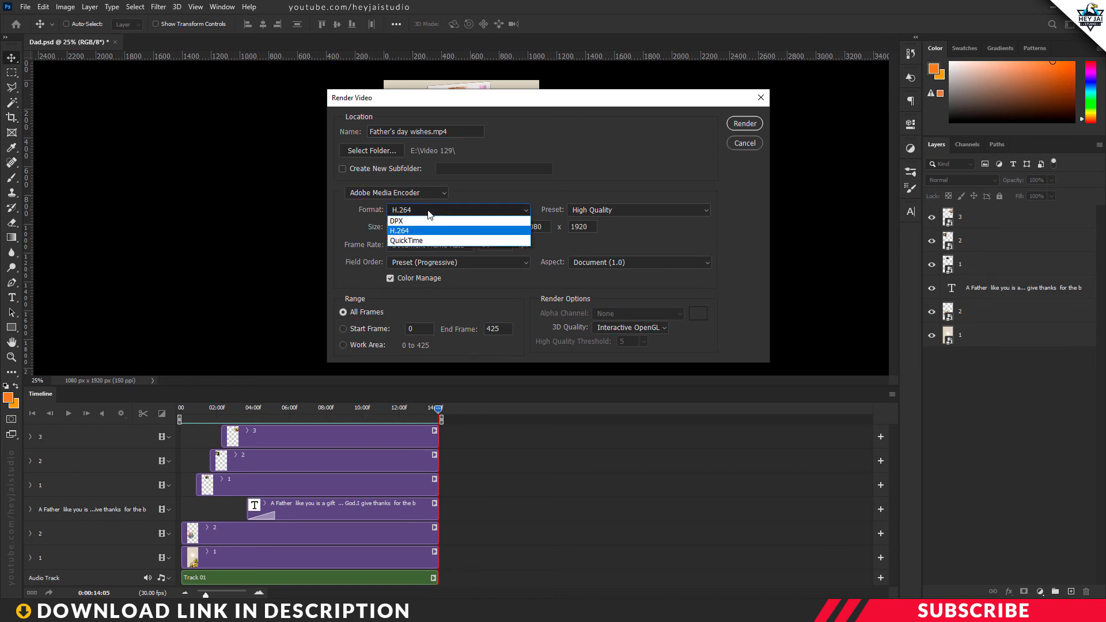
left_click(655, 167)
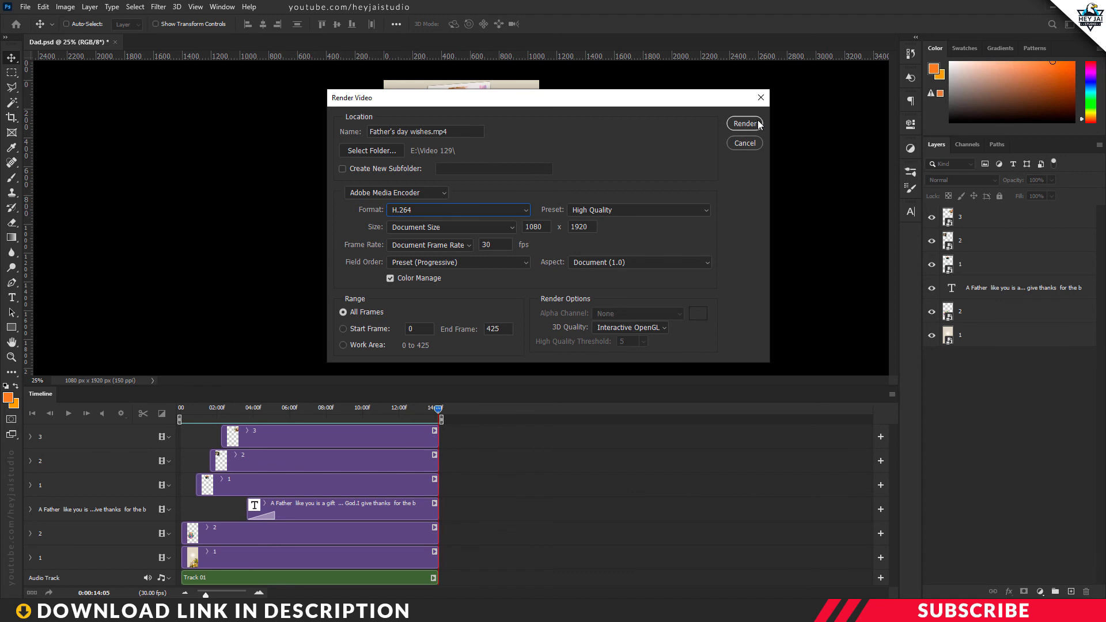
- Start the render to produce Father's day wishes.mp4
left_click(757, 125)
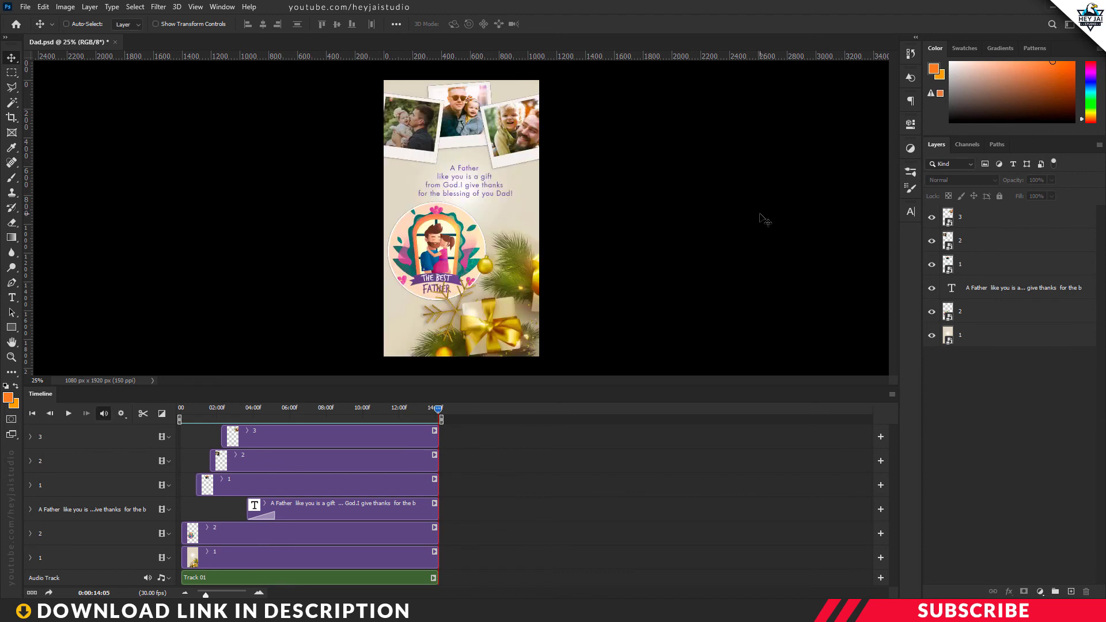